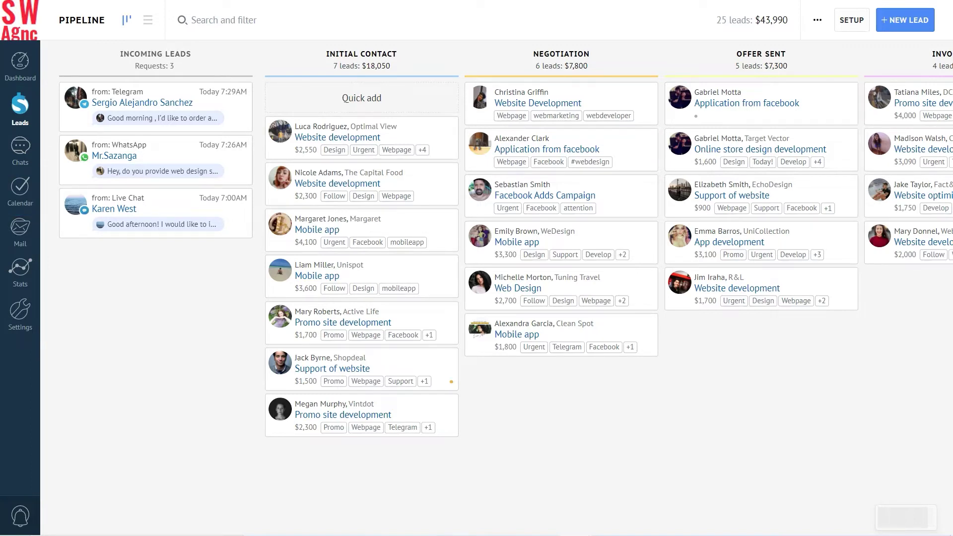
Step: Add a colleague's Follow-up task 'Call and specify order details' to the Support of website lead
left_click(377, 368)
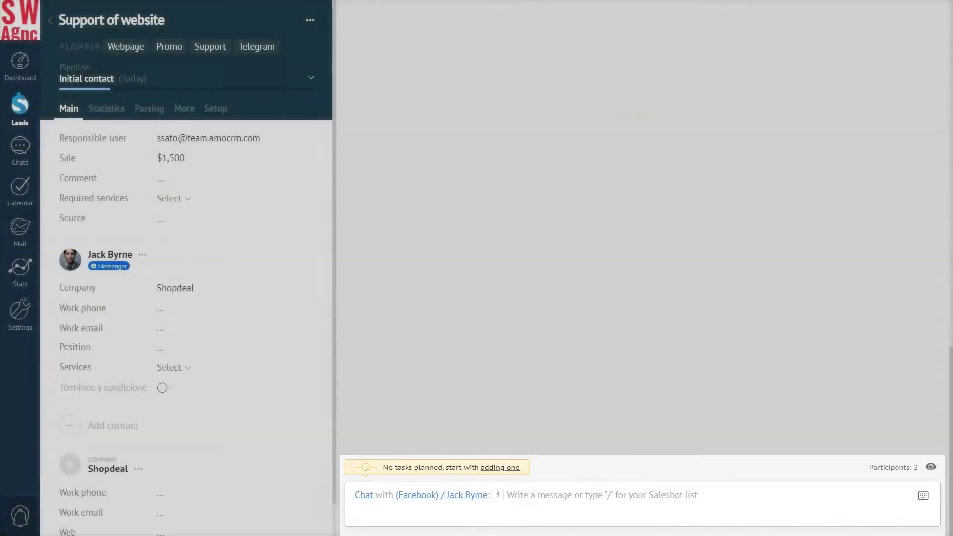
left_click(364, 496)
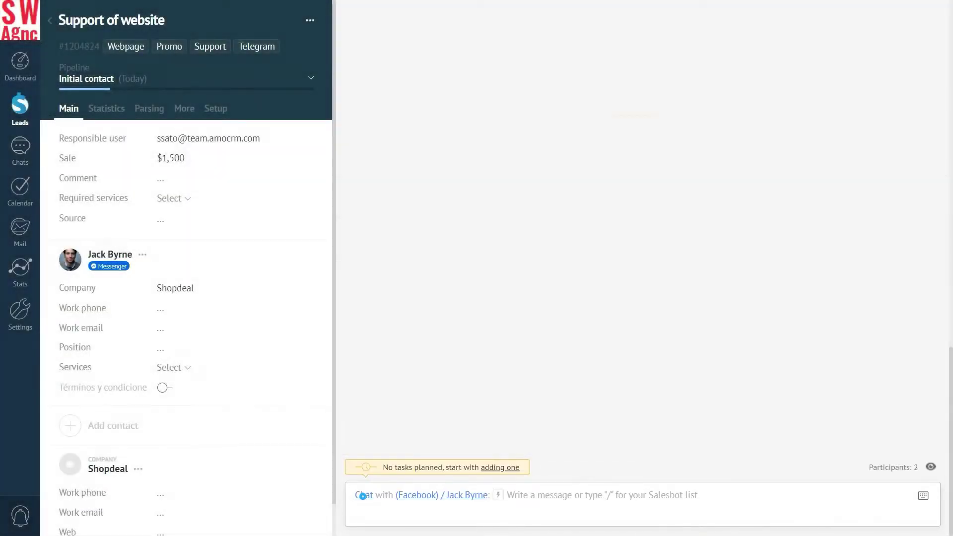
left_click(366, 473)
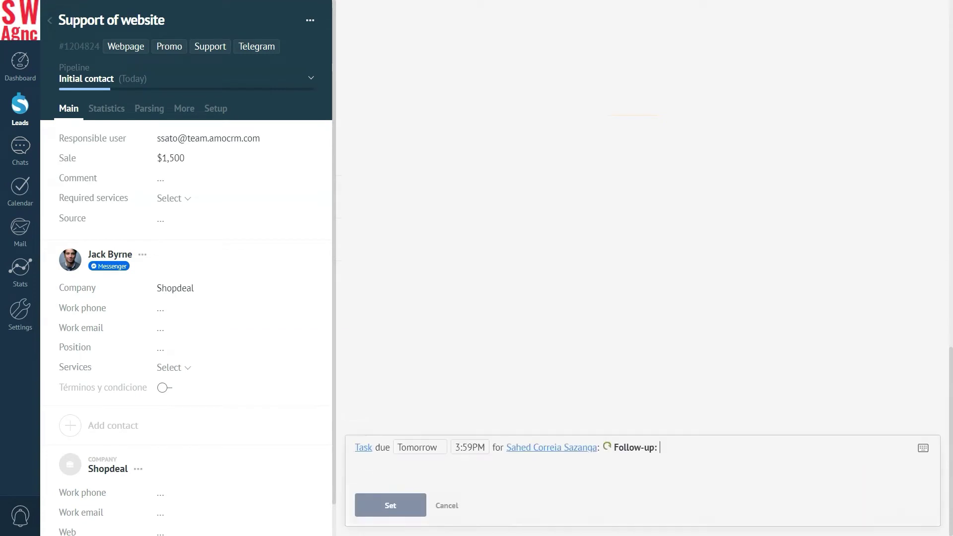
left_click(599, 447)
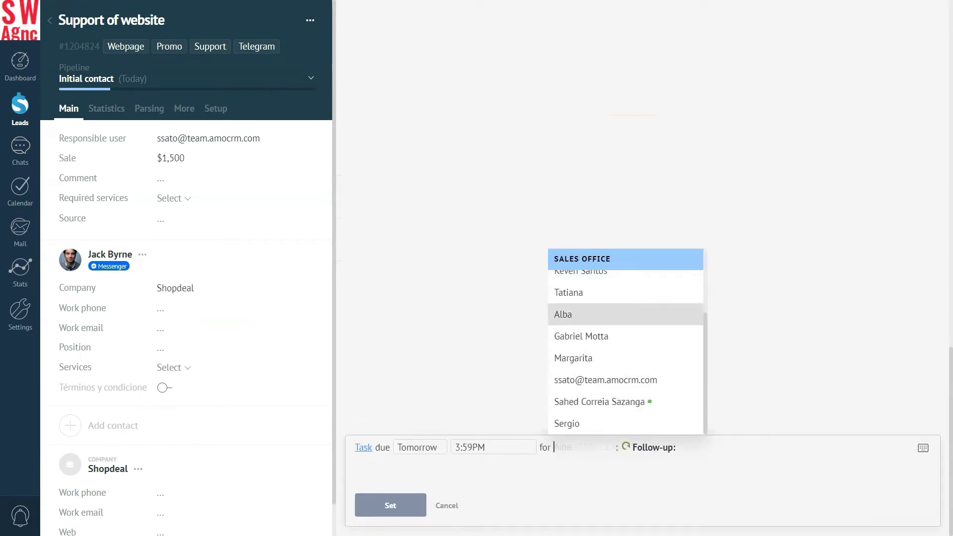
left_click(600, 294)
left_click(619, 448)
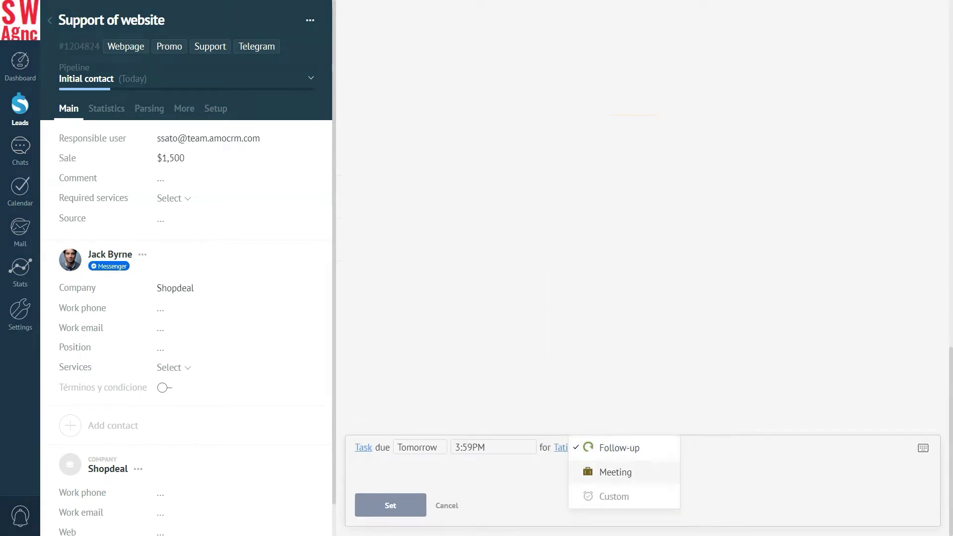
left_click(619, 448)
type("Call and specify order details")
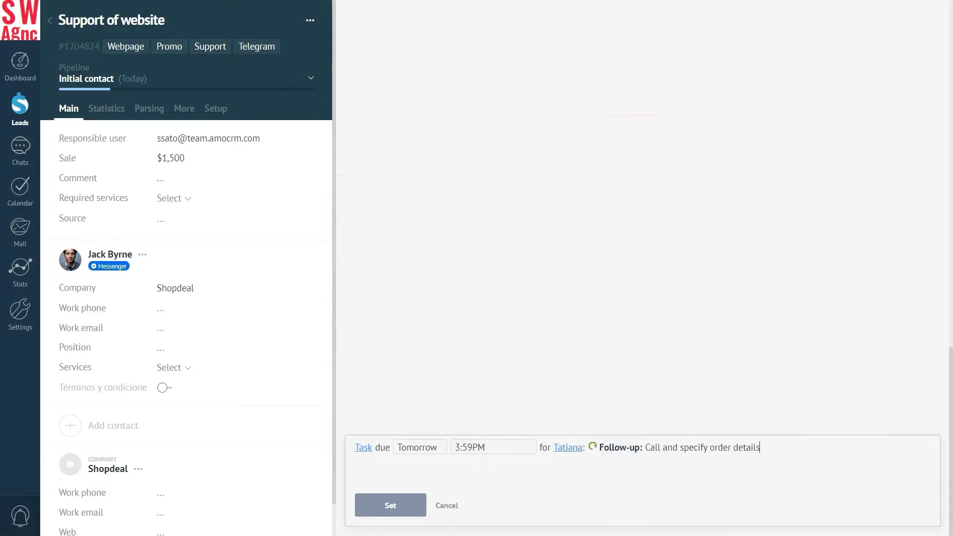
left_click(392, 504)
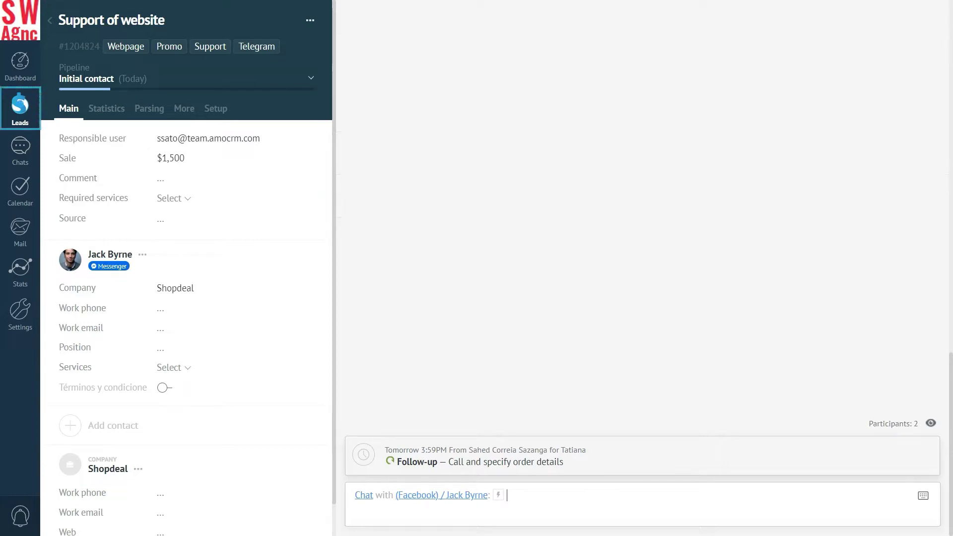
left_click(20, 104)
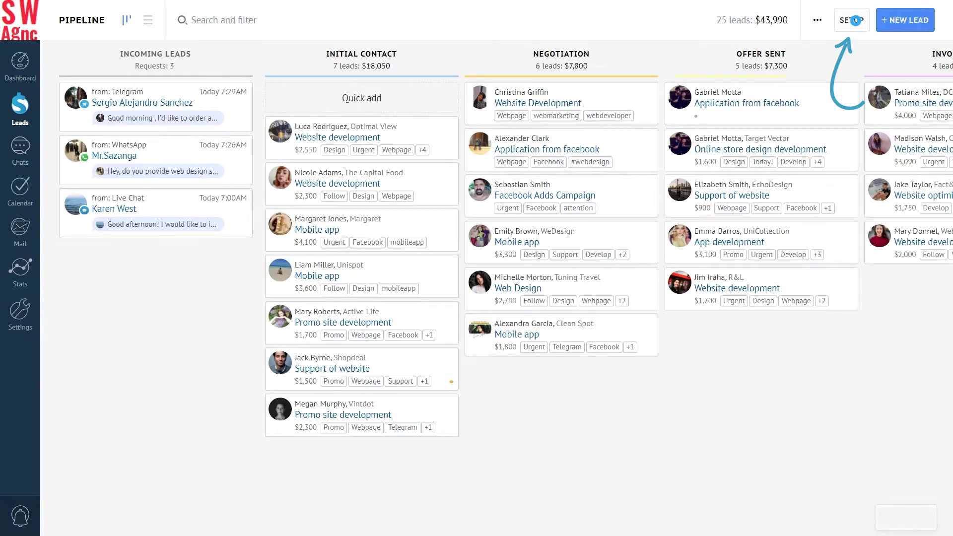
Step: Add a task trigger to the Initial Contact stage that runs when a lead is created
left_click(856, 19)
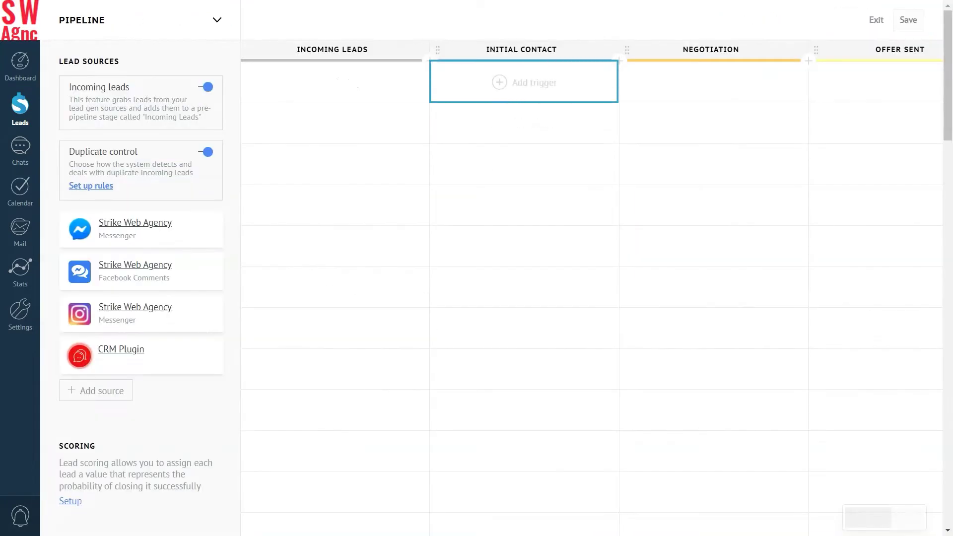
left_click(525, 82)
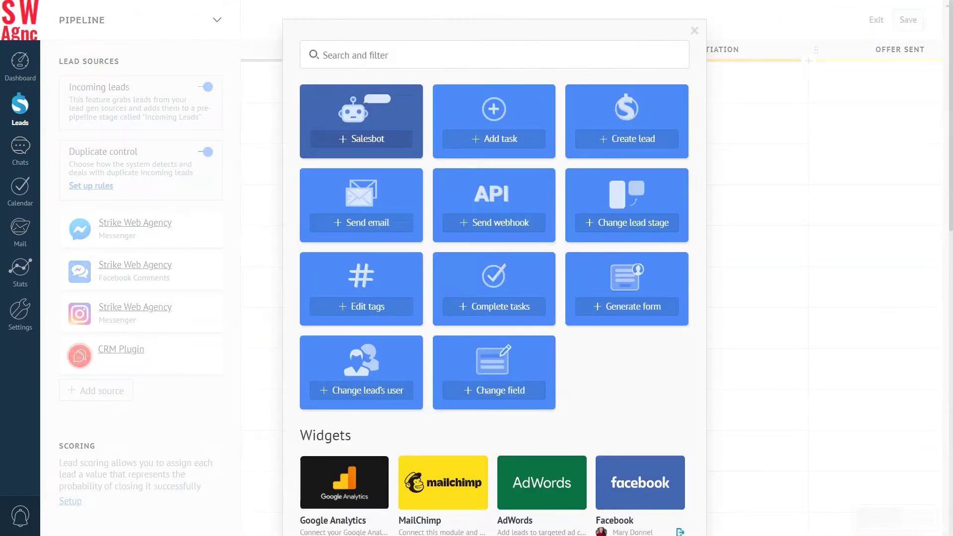
left_click(492, 137)
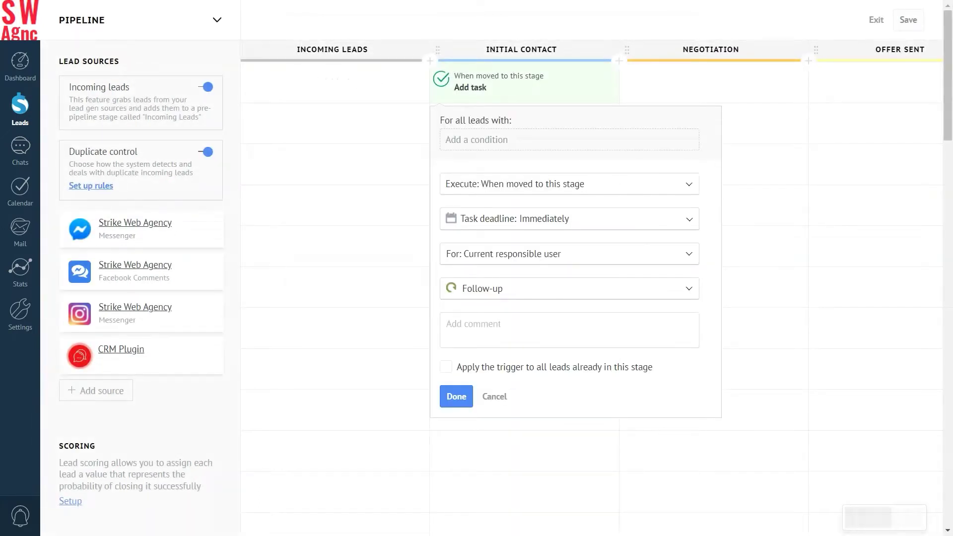
left_click(689, 184)
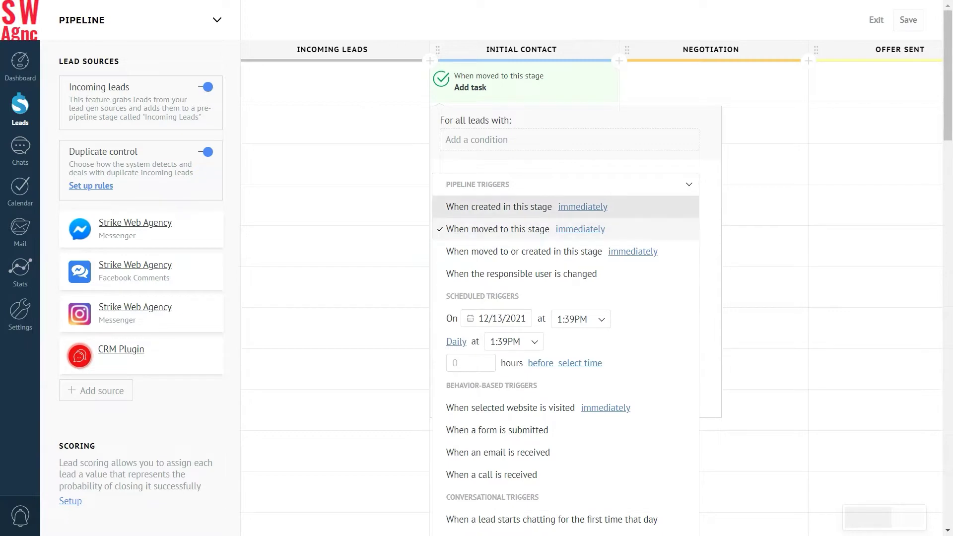
left_click(632, 206)
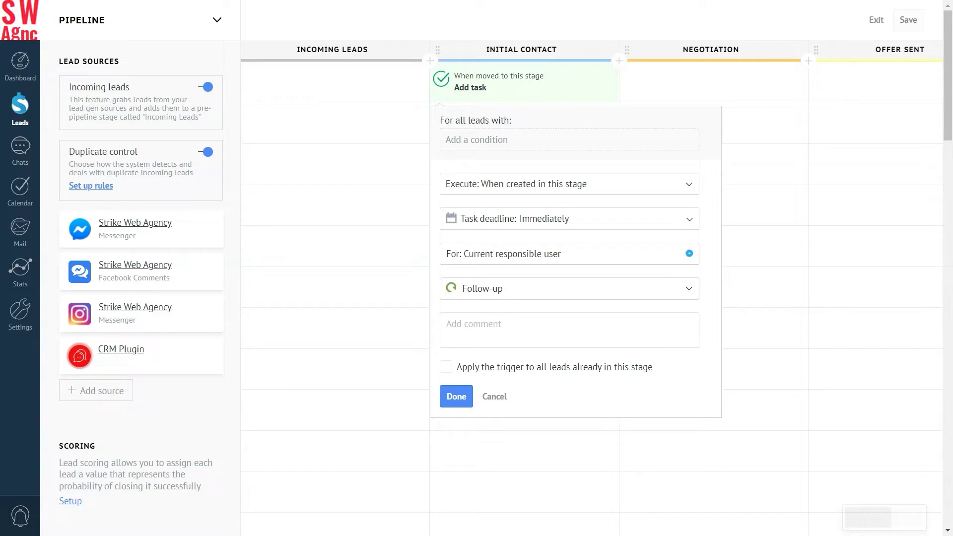
Step: Make it a responsible-user Follow-up, 'Clarify the details of the order', applied to all leads, and save
left_click(689, 253)
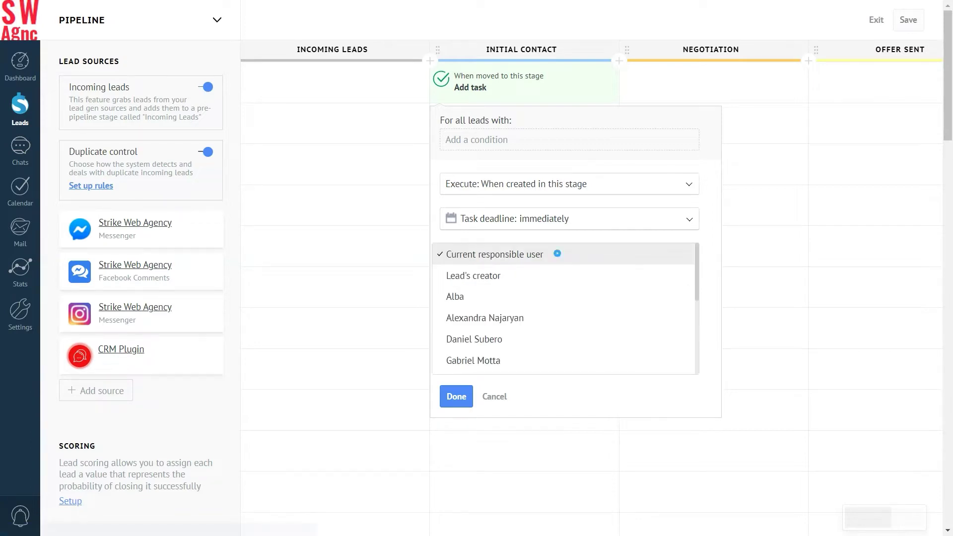
left_click(557, 253)
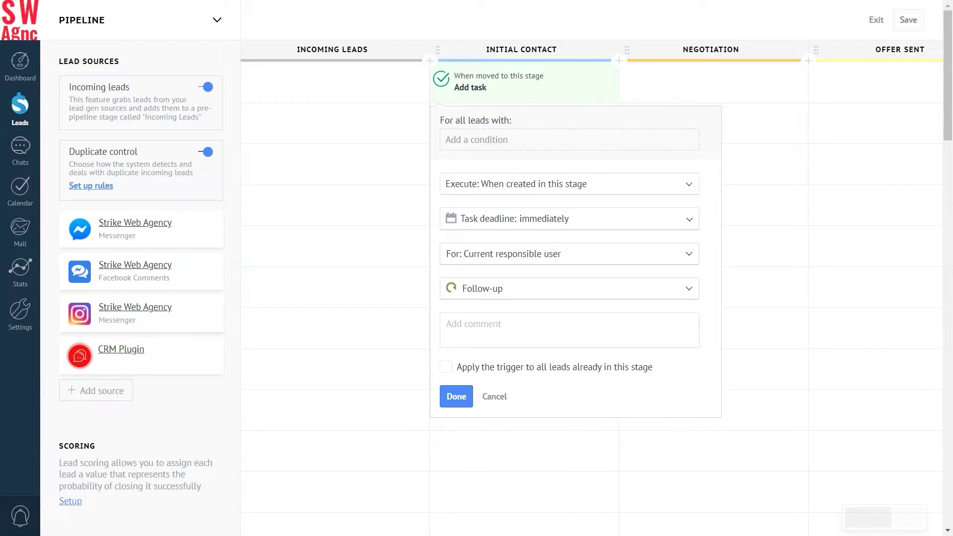
left_click(689, 289)
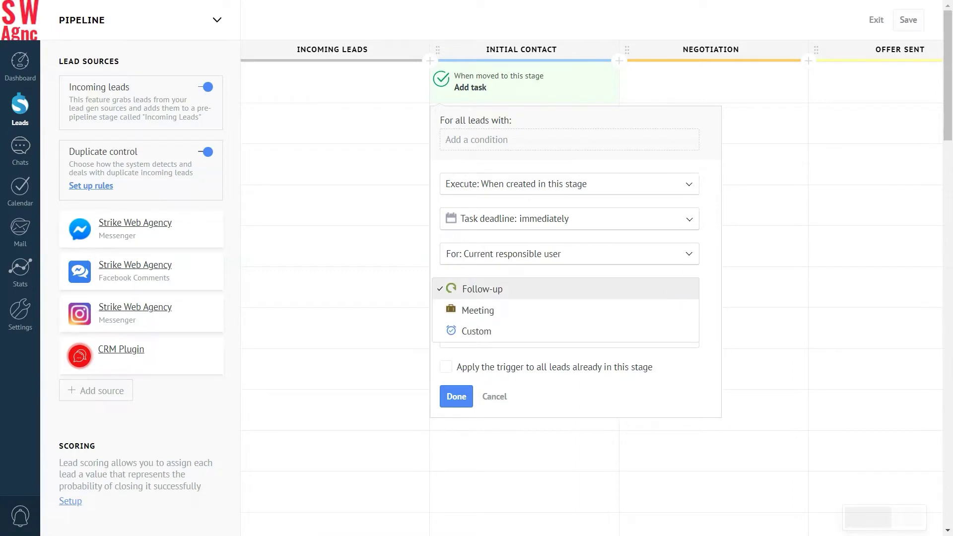
left_click(536, 288)
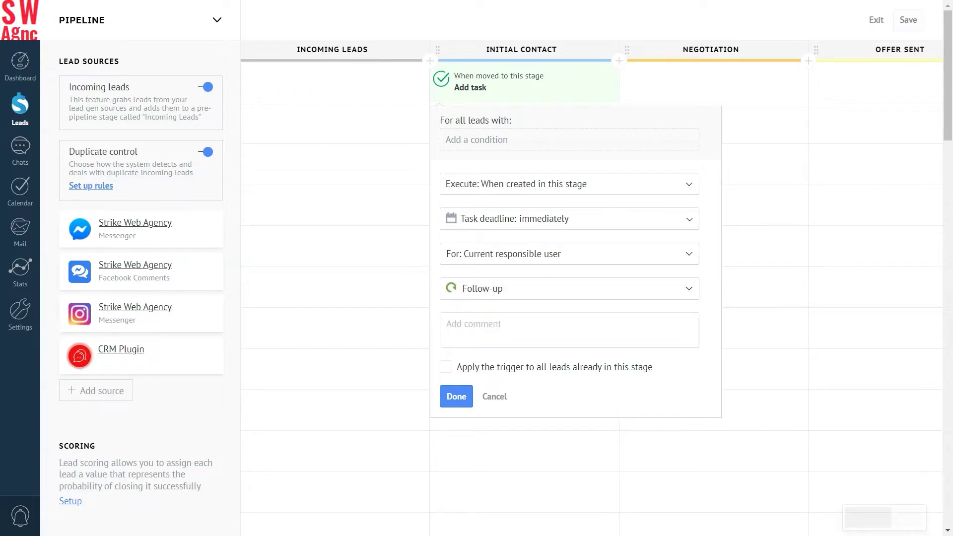
left_click(452, 324)
type("Clarify the details of the order")
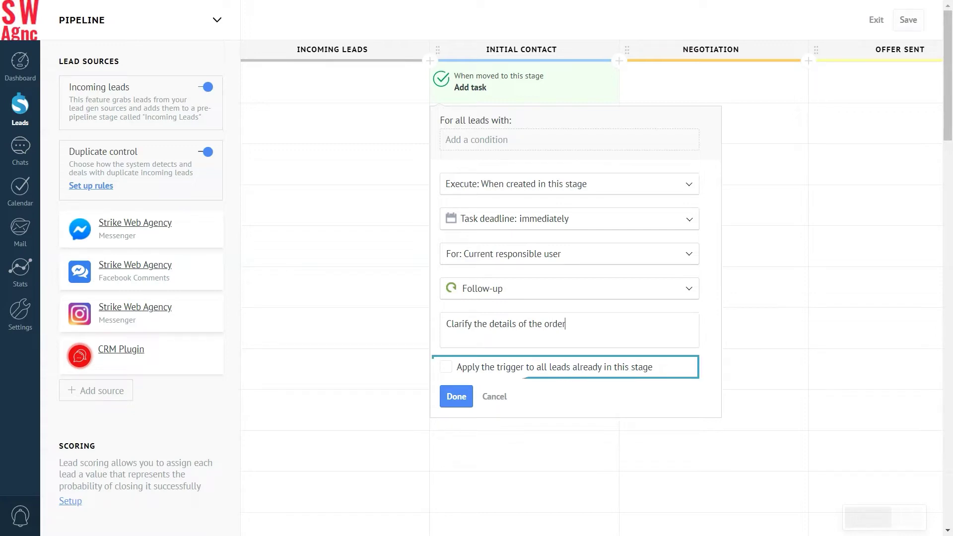
left_click(446, 367)
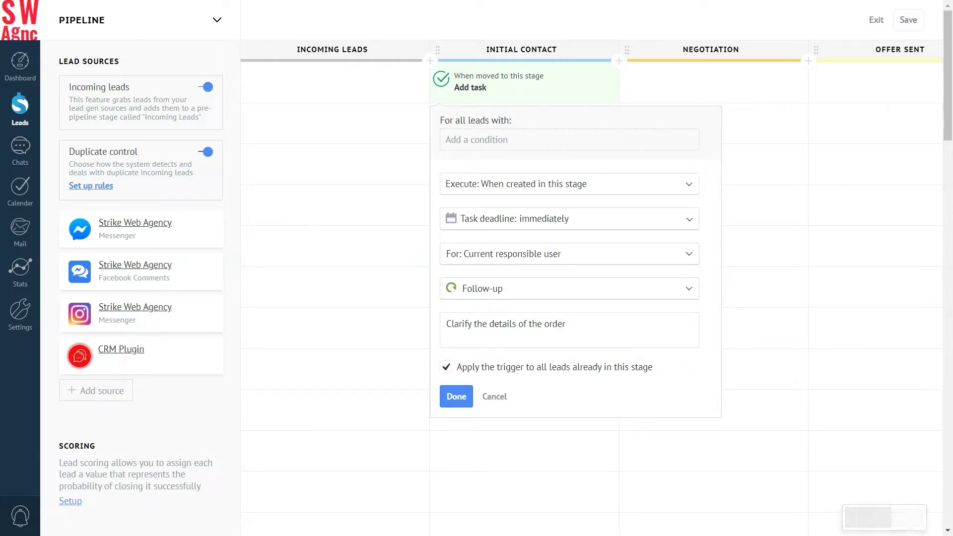
left_click(457, 396)
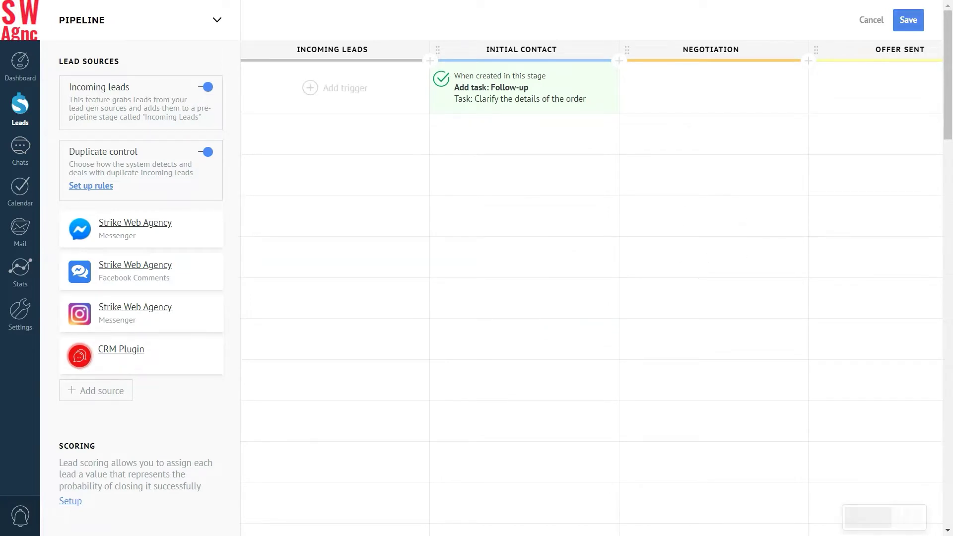
left_click(904, 23)
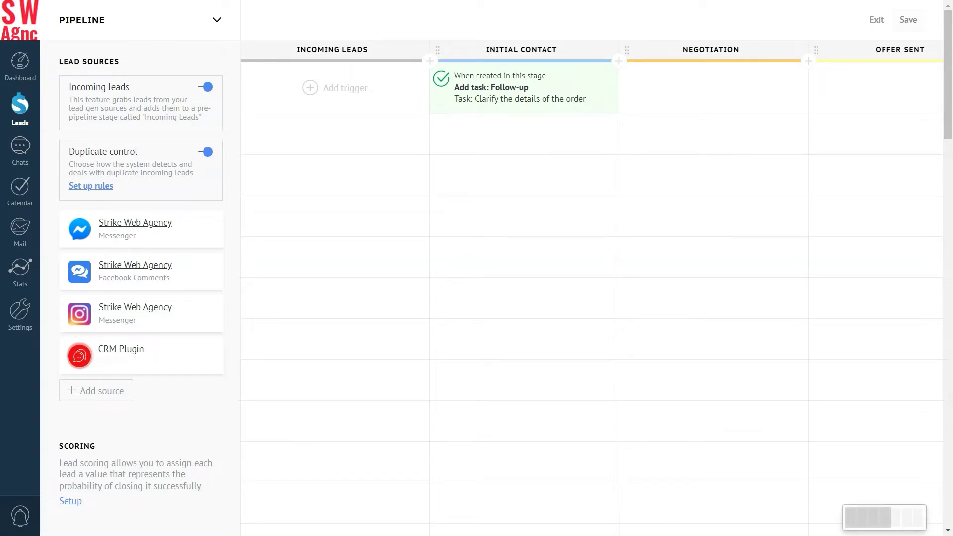
left_click(20, 107)
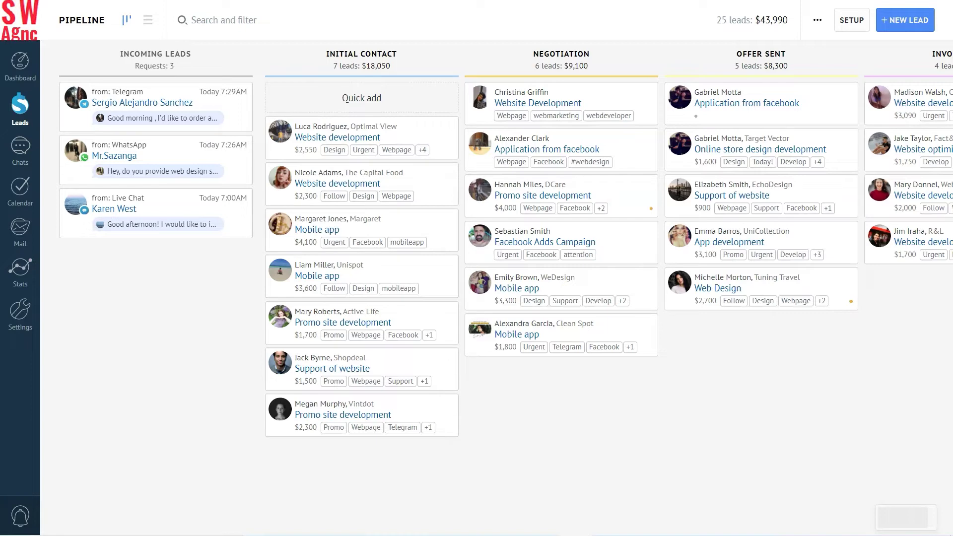
Step: Open the DCare company from the DCare Promo site development lead and start a new task
left_click(611, 195)
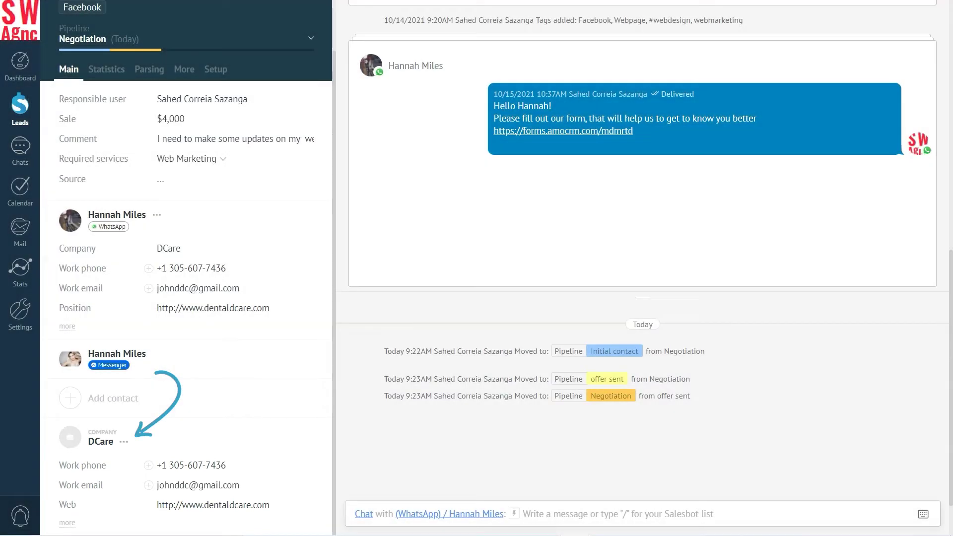
left_click(124, 442)
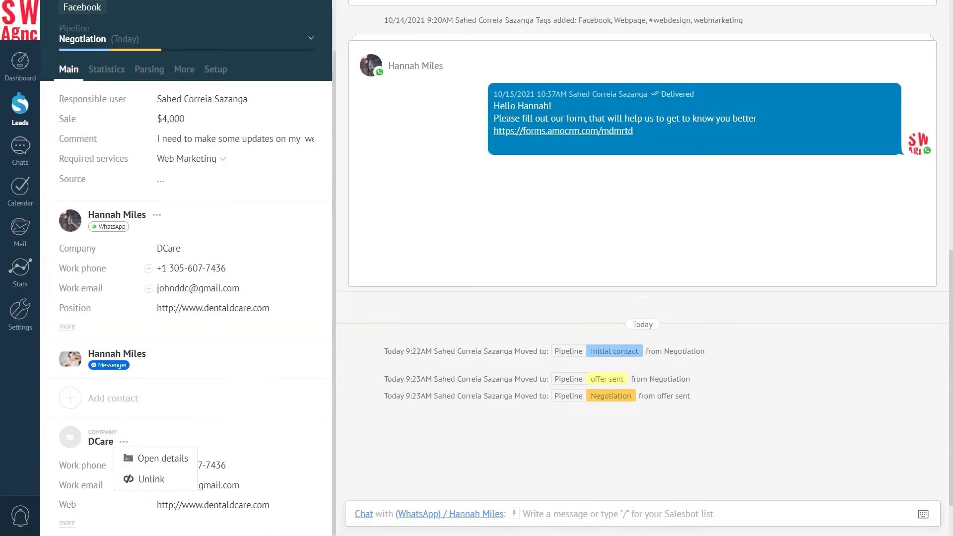
left_click(164, 458)
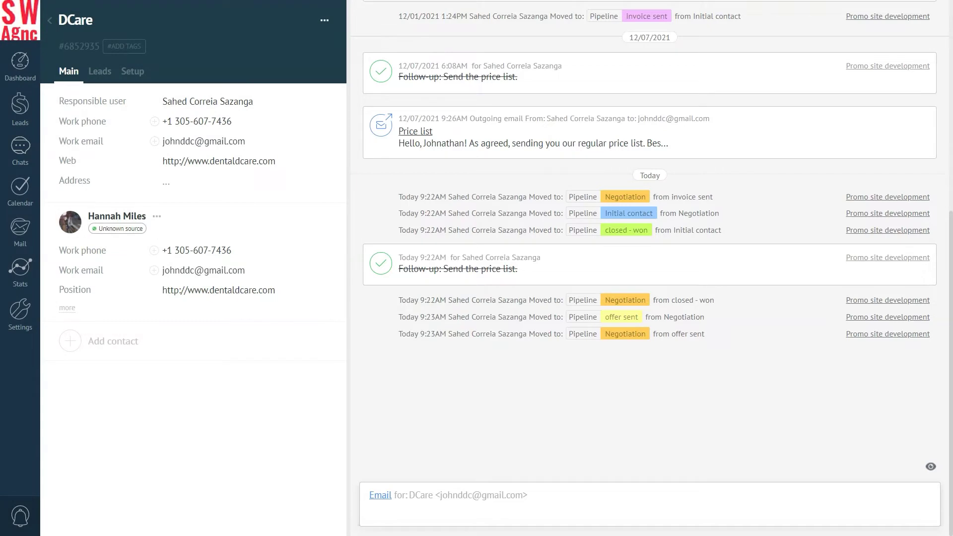
left_click(380, 495)
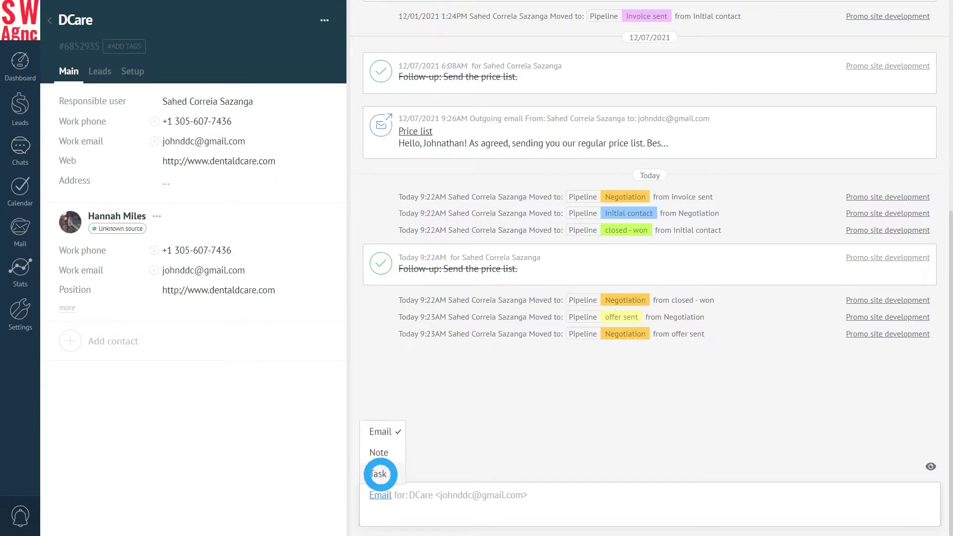
left_click(379, 474)
Step: Create an E-mail task due tomorrow 11:00–11:30AM reading 'Prepare and send the offer'
left_click(435, 449)
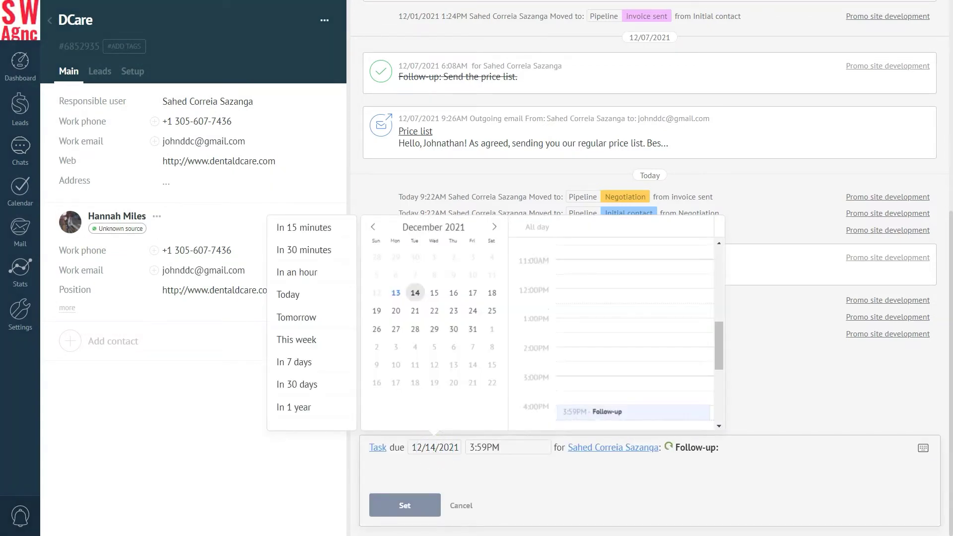
left_click(613, 267)
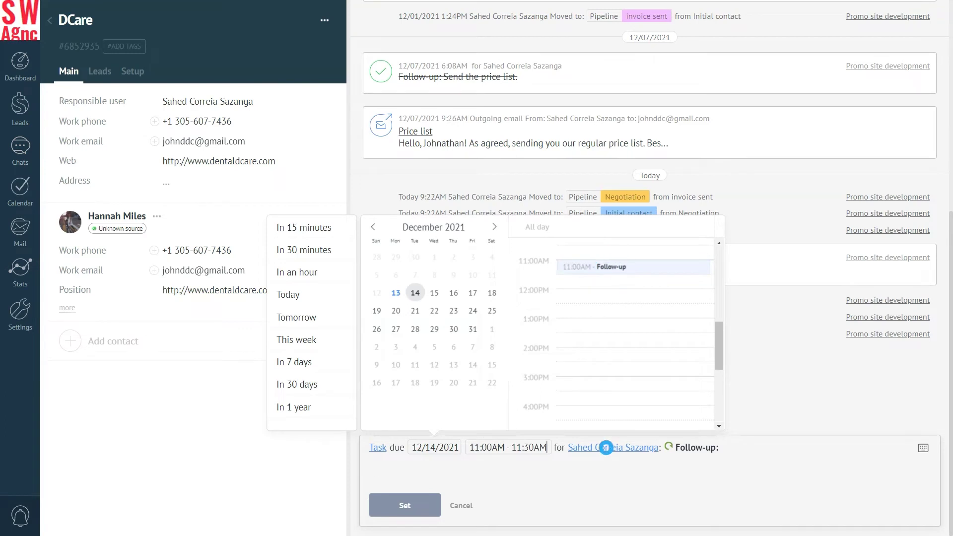
left_click(607, 447)
left_click(643, 402)
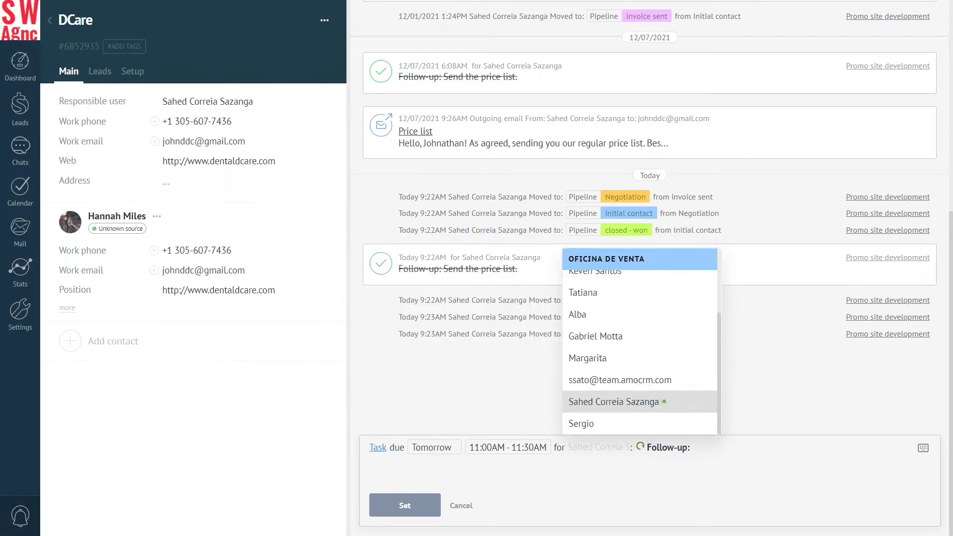
left_click(695, 448)
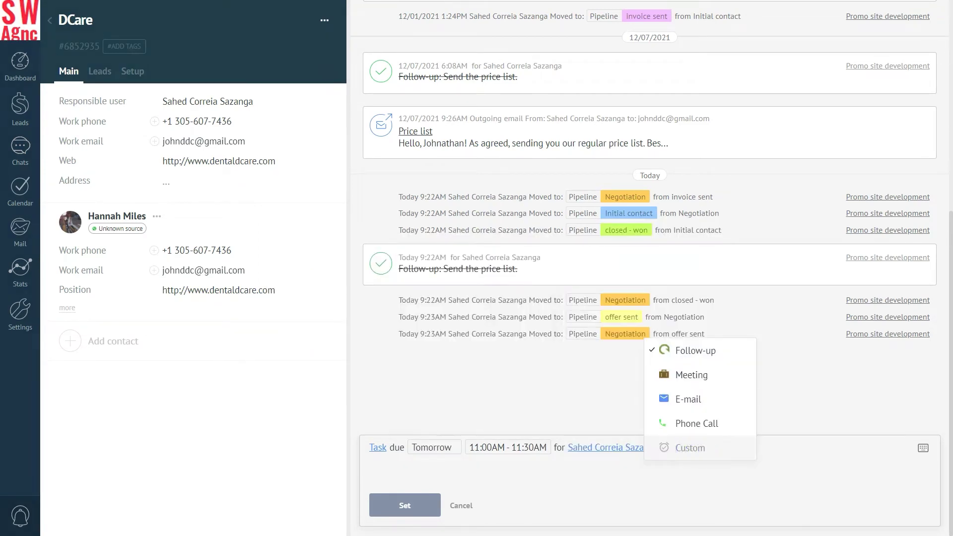
left_click(700, 400)
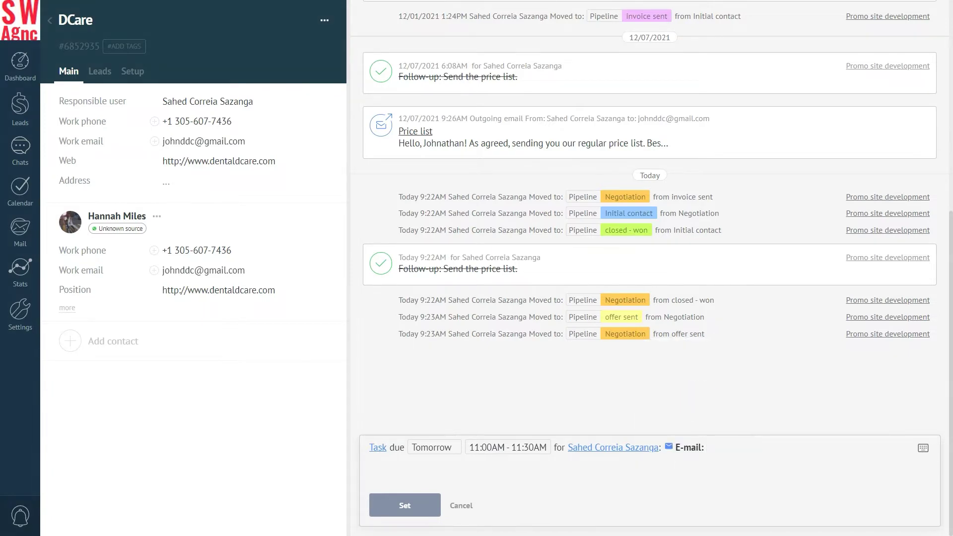
type("Prepare and send the offer")
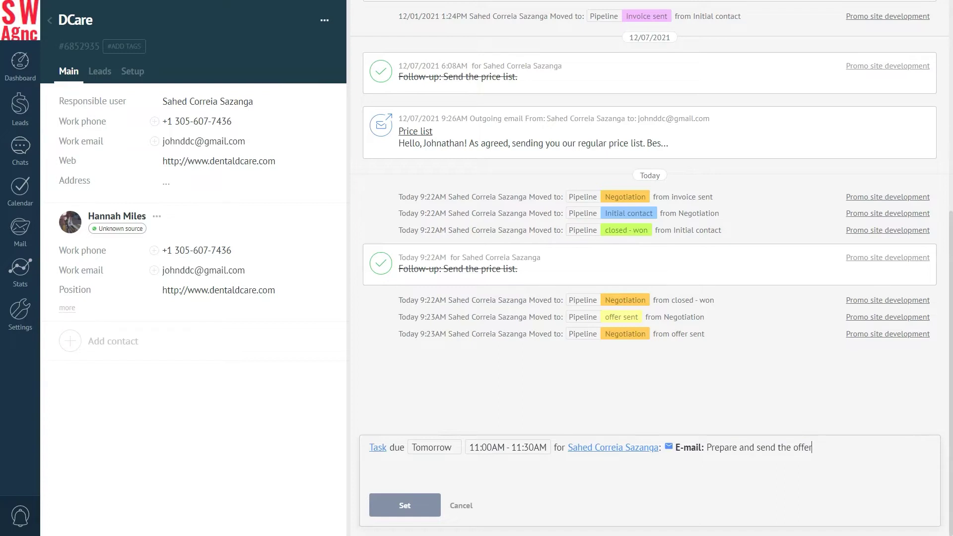
left_click(405, 506)
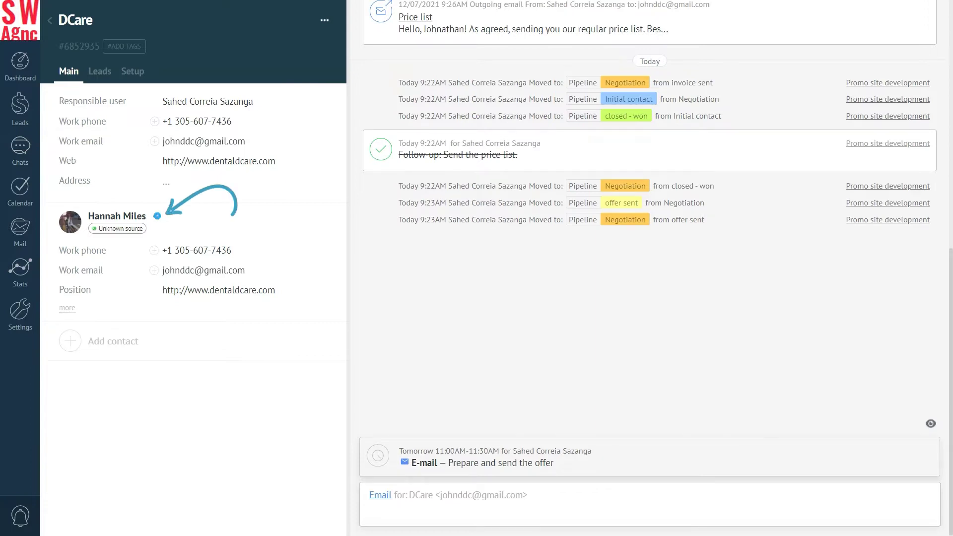
left_click(157, 216)
Step: On the linked contact's card, start a task due December 13, 8:00–8:30PM
left_click(191, 233)
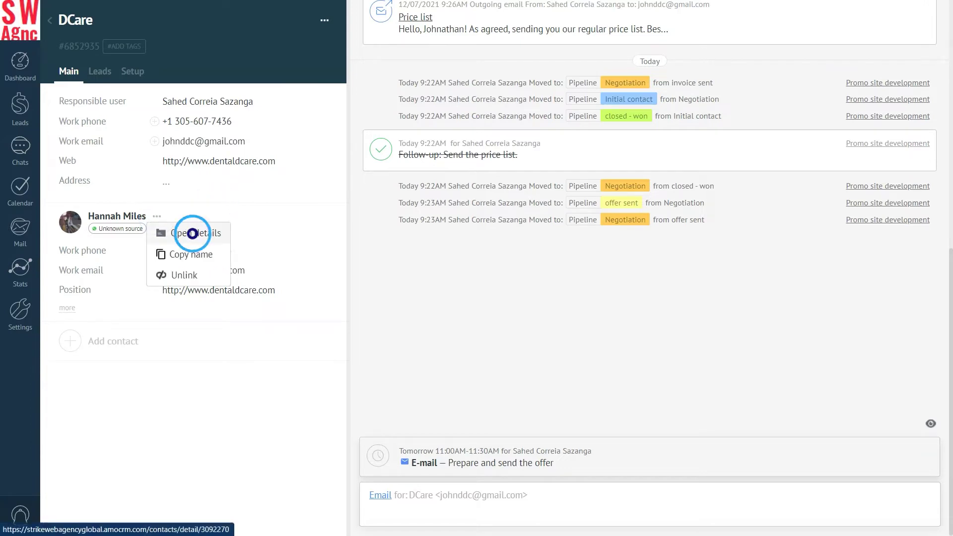
left_click(379, 496)
left_click(381, 470)
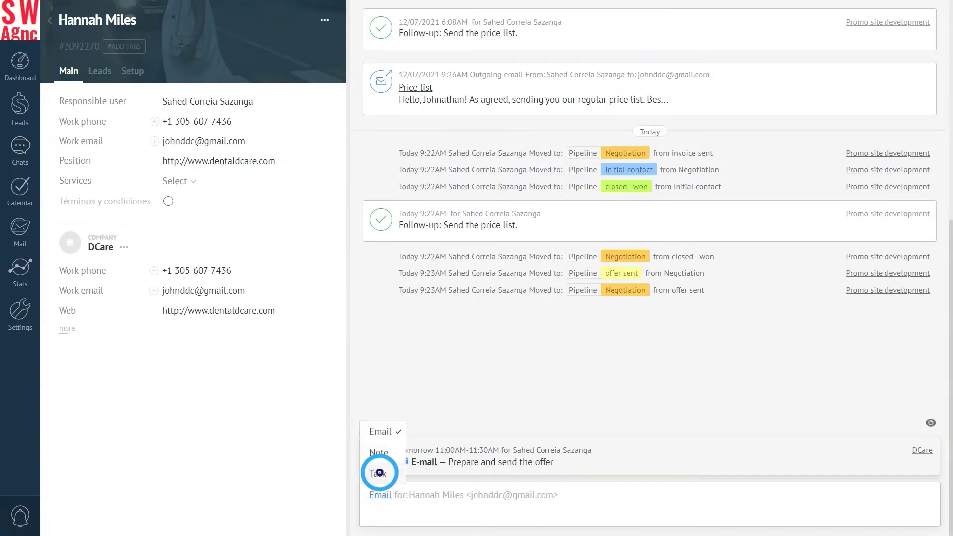
left_click(432, 447)
left_click(396, 293)
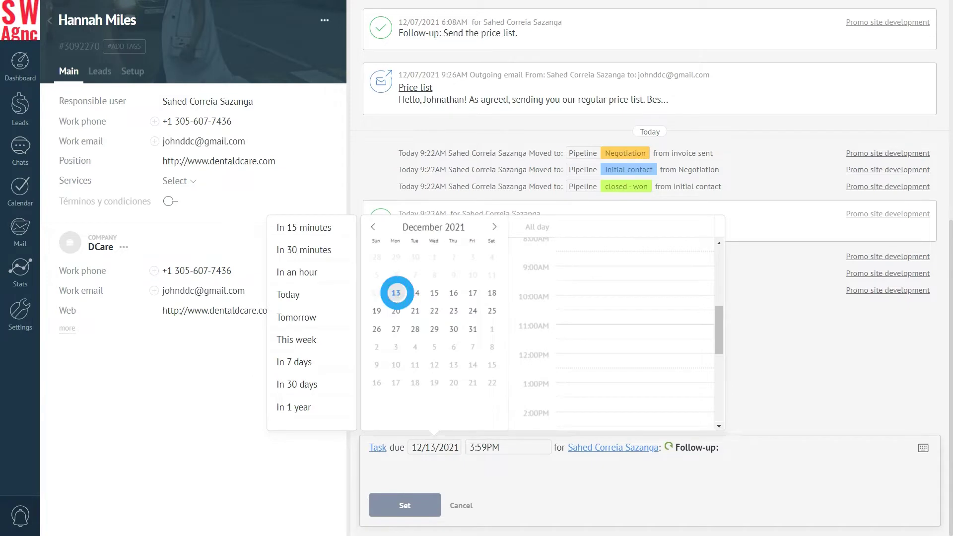
left_click(484, 447)
left_click(625, 407)
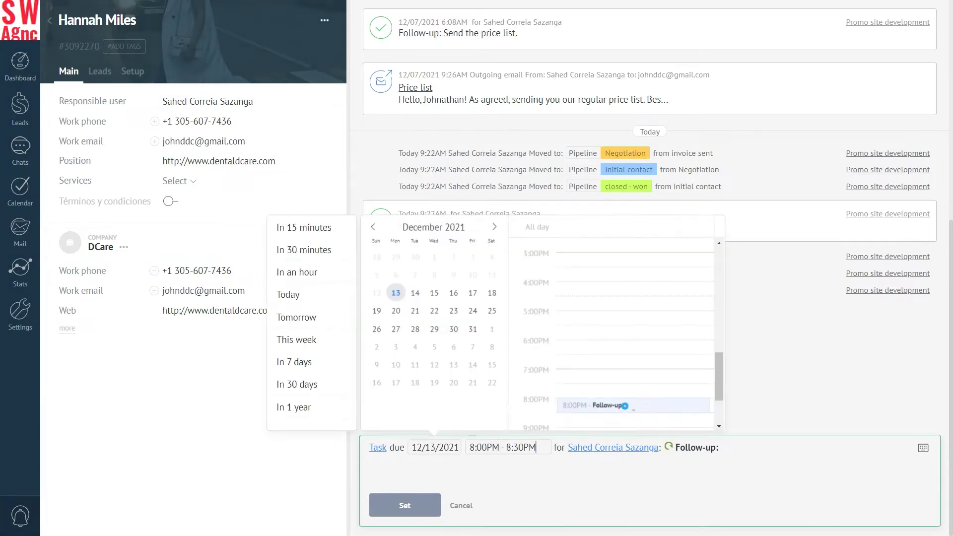
Step: Assign it to a colleague as a Follow-up reading 'Contact the lead' and save it
left_click(581, 446)
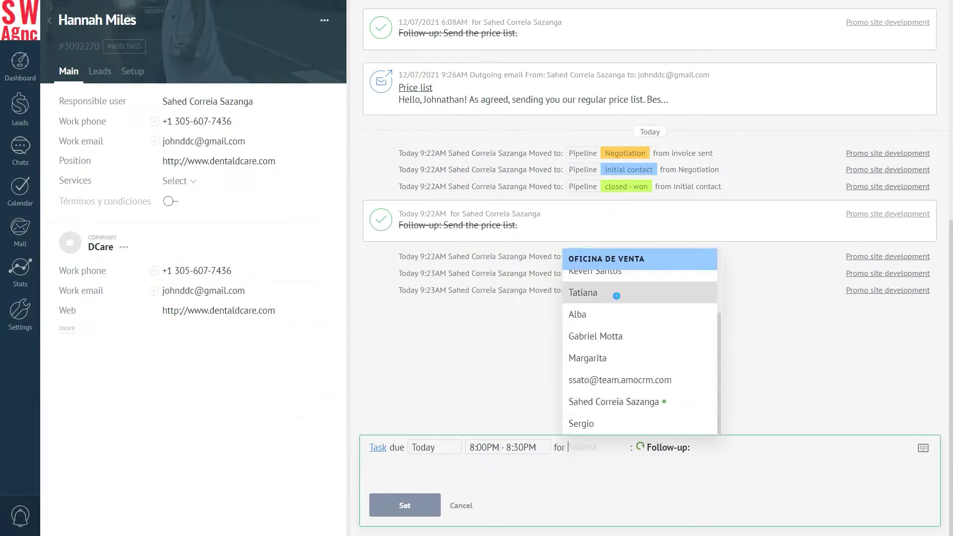
left_click(617, 297)
left_click(631, 448)
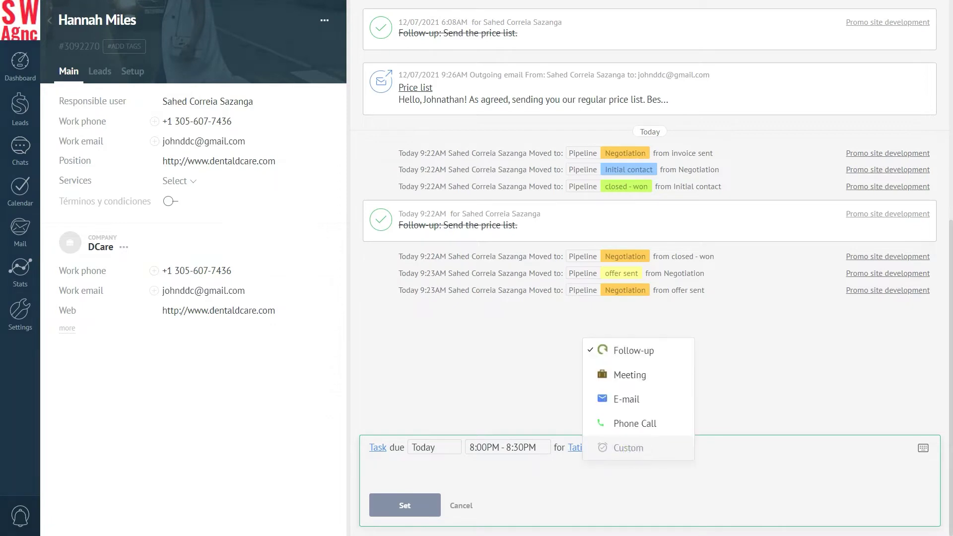
left_click(638, 350)
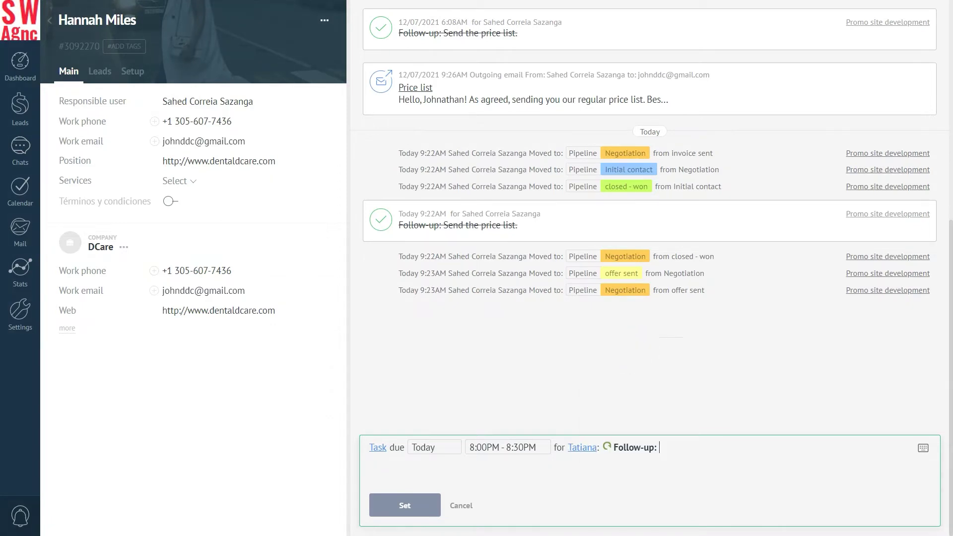
type("Contact the lead")
left_click(405, 504)
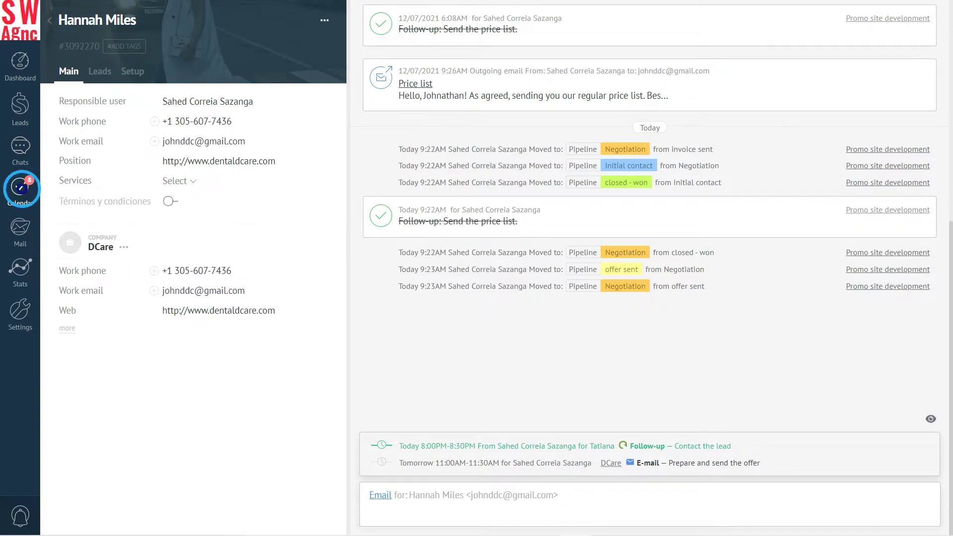
left_click(20, 188)
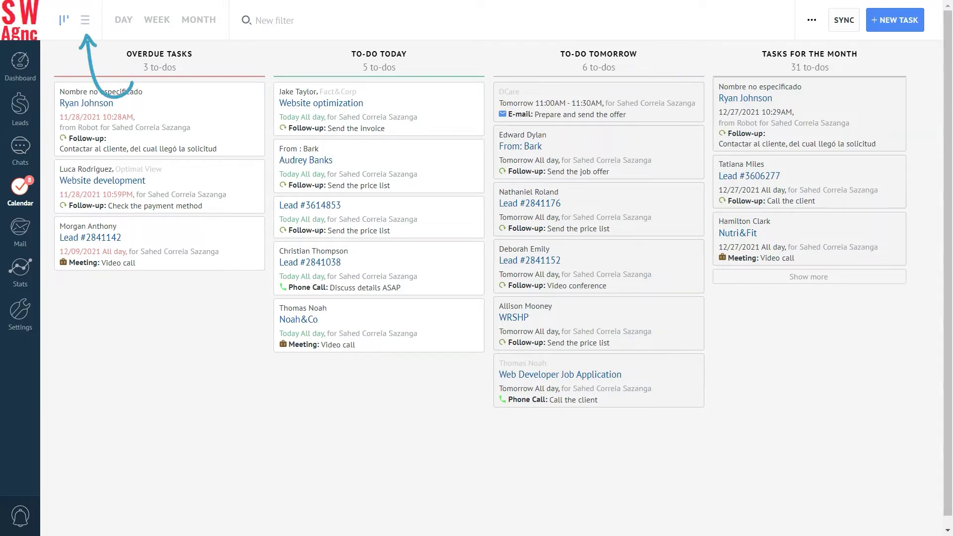
Step: Show the tasks as a list, then on the single-day calendar
left_click(85, 20)
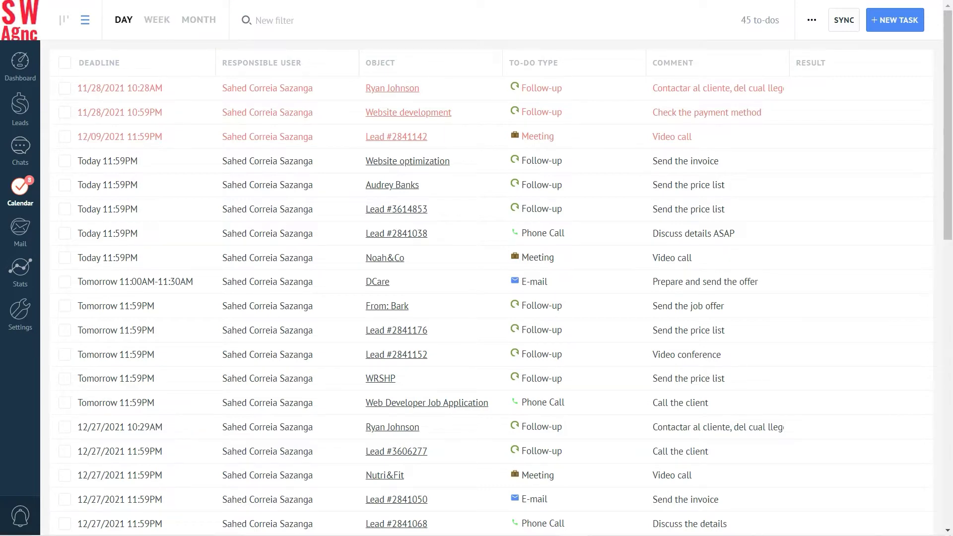
left_click(123, 20)
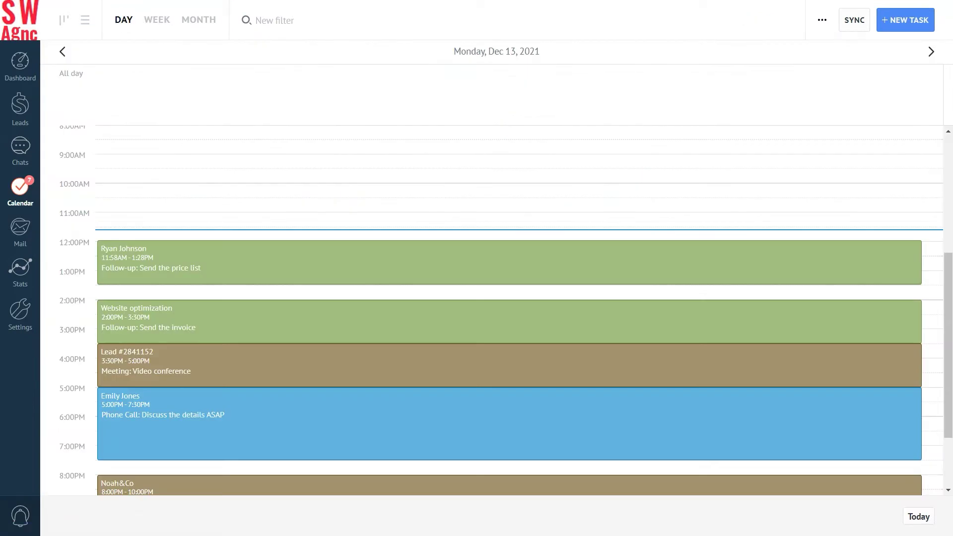
scroll(519, 307, "down", 2)
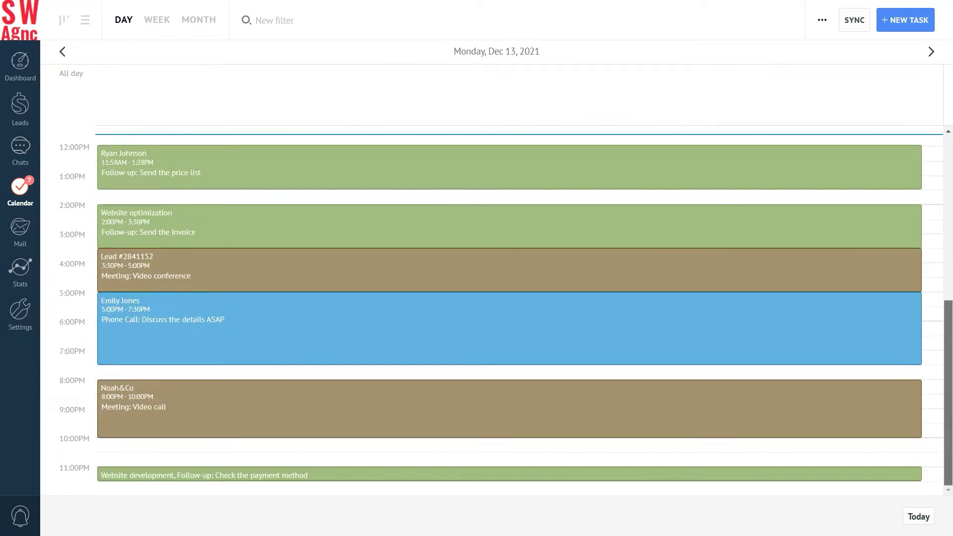
scroll(519, 308, "up", 3)
scroll(519, 308, "down", 3)
scroll(519, 308, "up", 2)
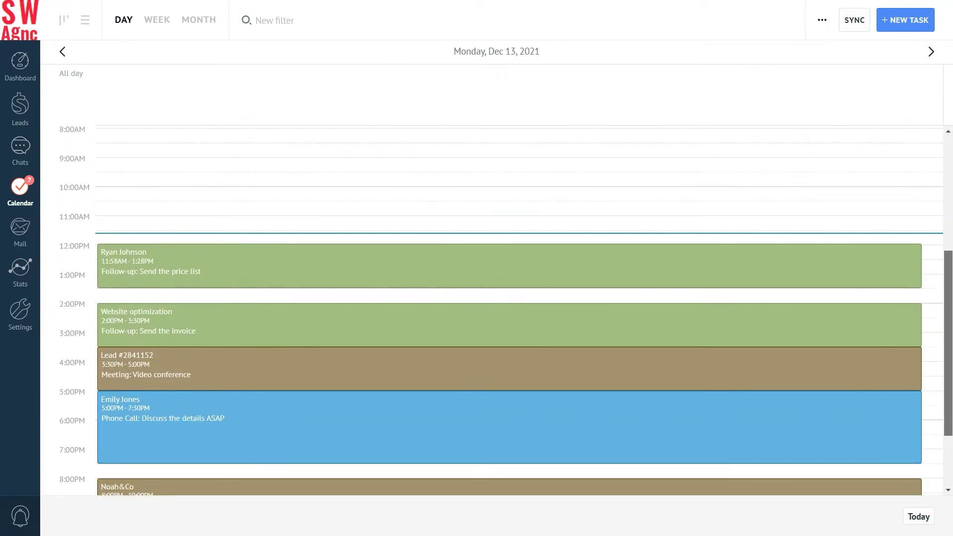
Step: Browse the week and month calendars, then return to the to-do list
left_click(157, 20)
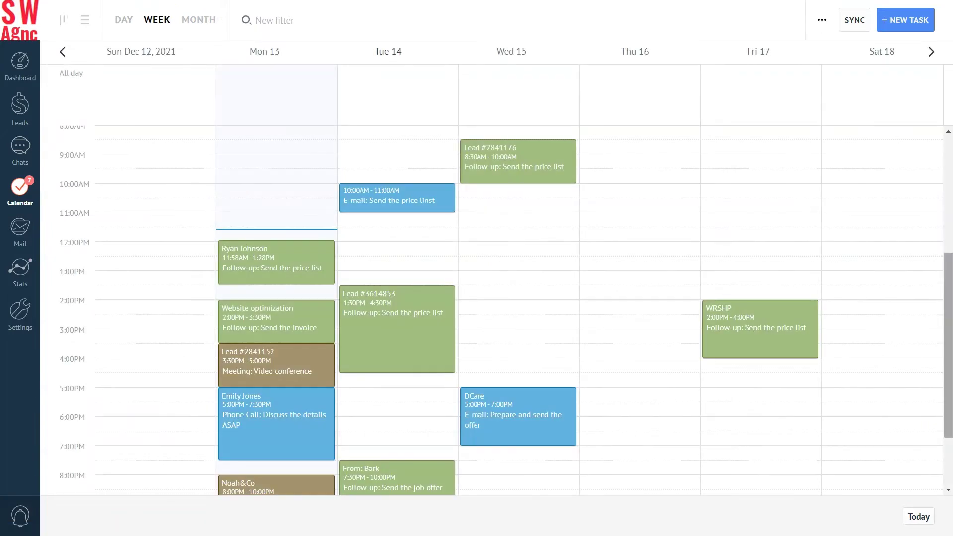
scroll(519, 308, "down", 2)
scroll(519, 308, "up", 1)
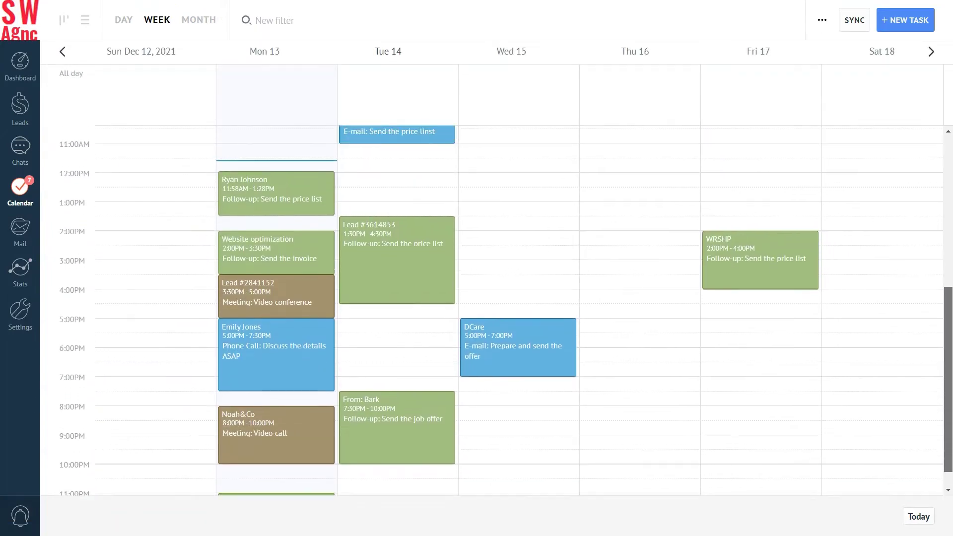
scroll(519, 308, "up", 4)
scroll(519, 308, "down", 2)
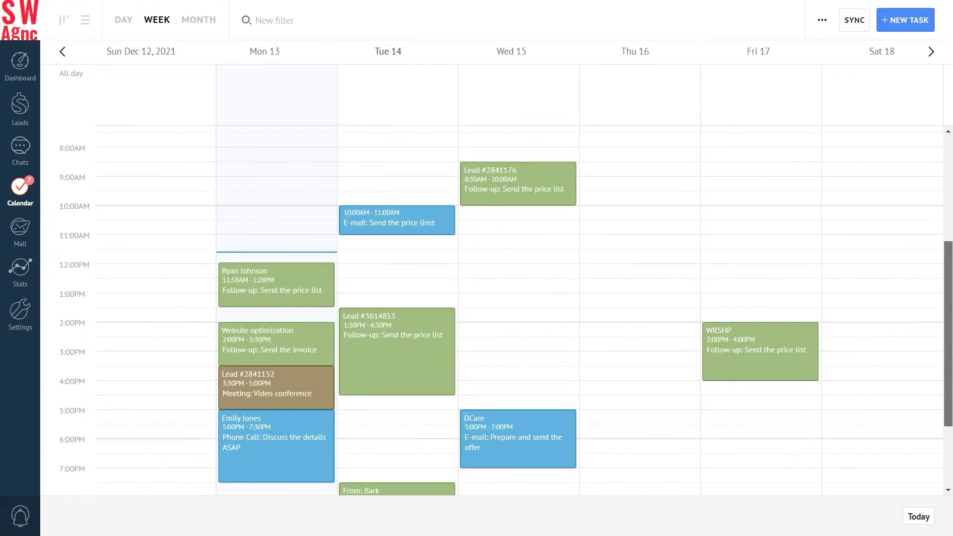
scroll(519, 308, "down", 2)
left_click(200, 20)
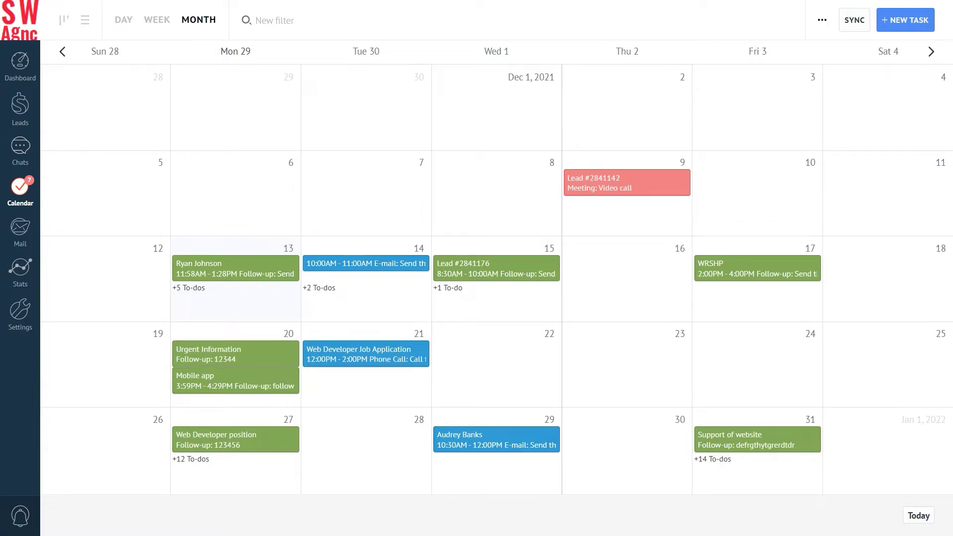
left_click(85, 20)
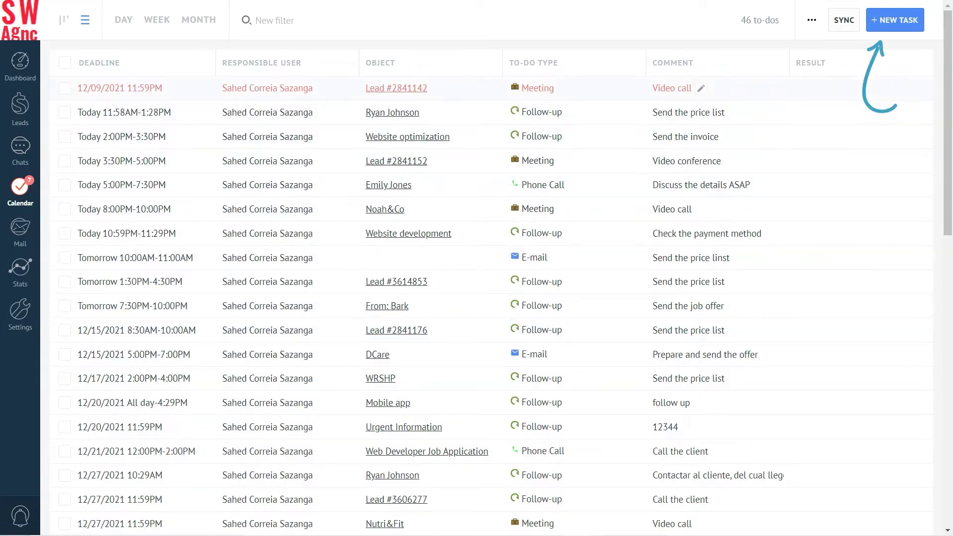
Step: Schedule a colleague's Phone Call with a contact, tomorrow 12:30–1:00PM: 'Discuss all the details (web design)'
left_click(895, 20)
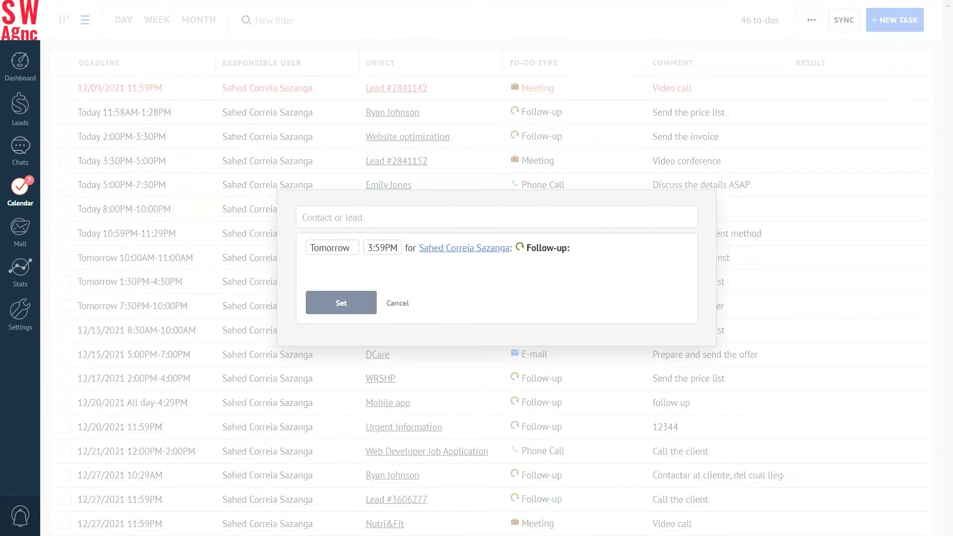
left_click(304, 216)
type("Christina")
left_click(373, 255)
left_click(331, 250)
left_click(520, 424)
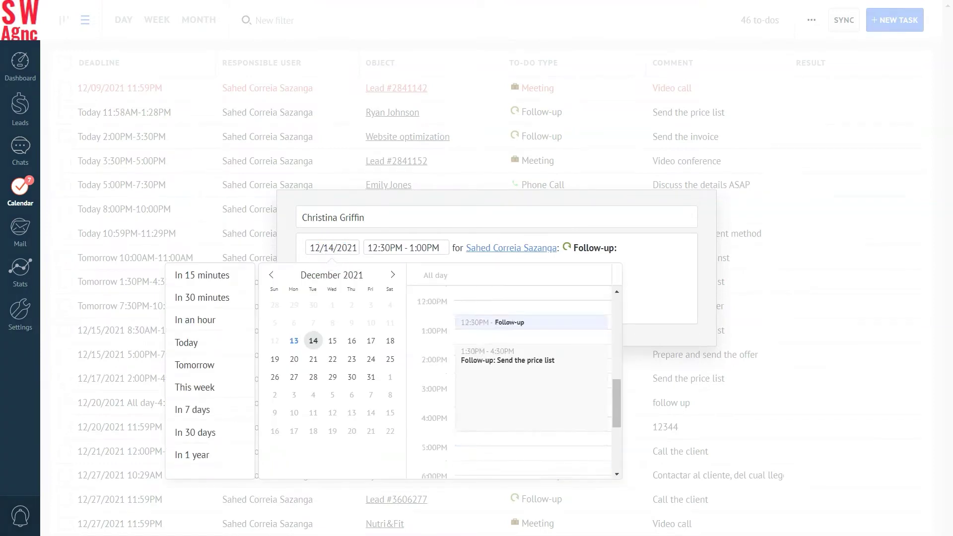
left_click(502, 249)
left_click(522, 302)
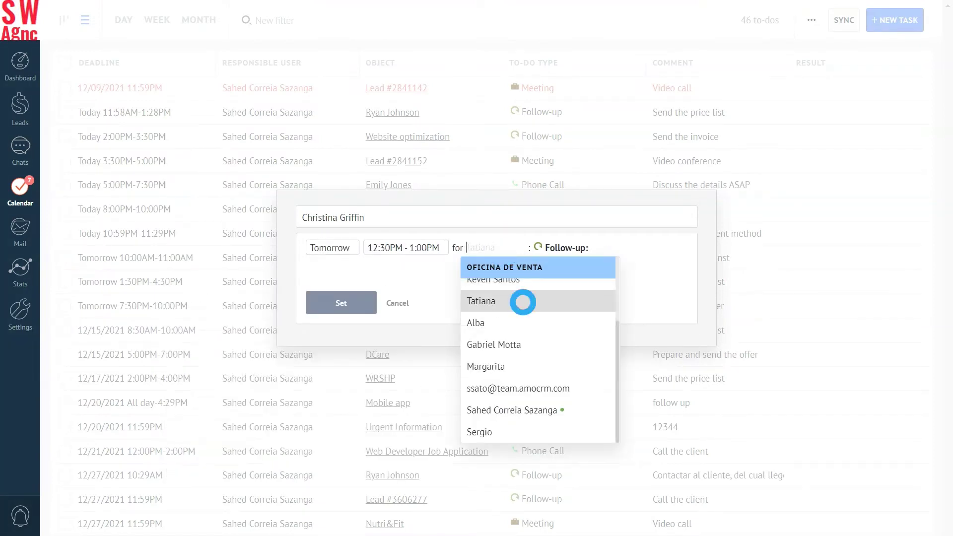
left_click(531, 250)
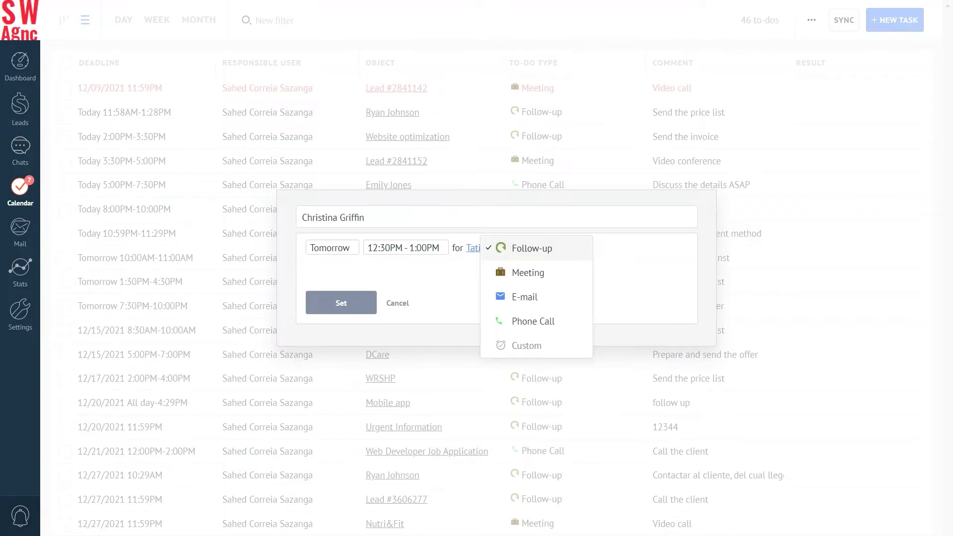
left_click(528, 320)
type("D")
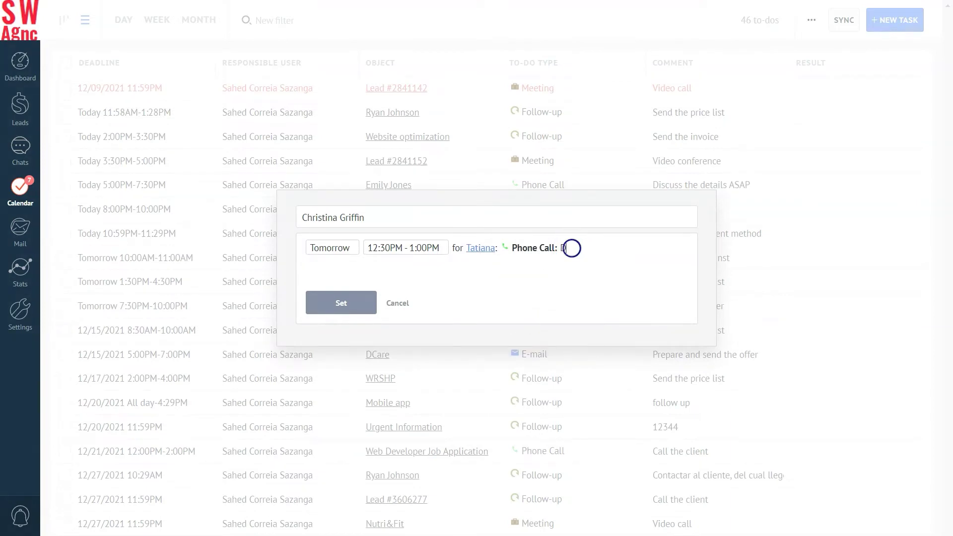
type("iscuss all the details ")
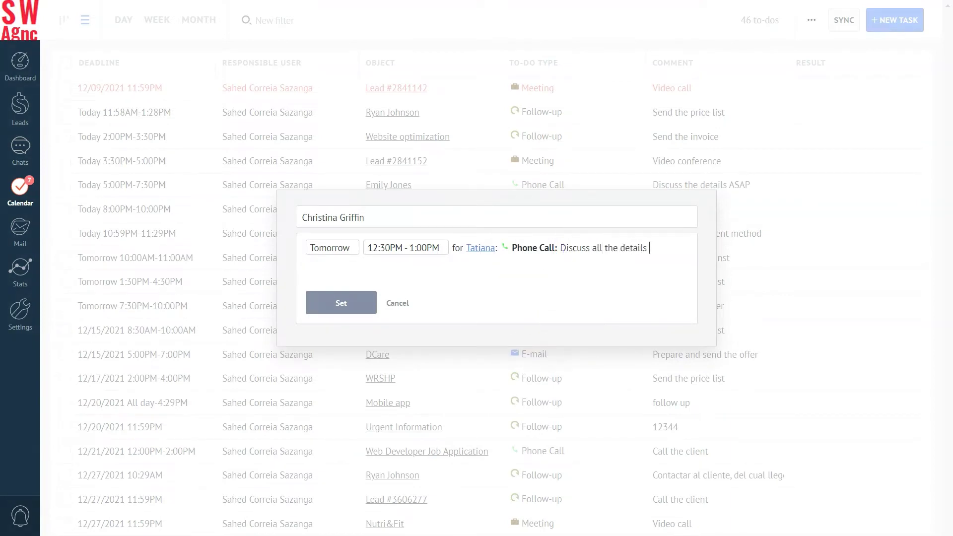
type("(web design)")
left_click(342, 302)
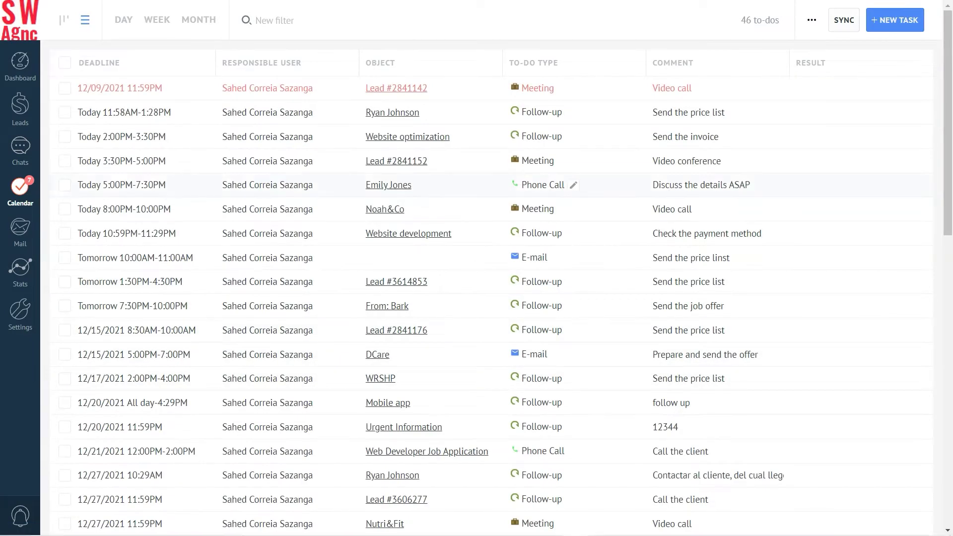
Step: Change today's 5:00PM phone call into a Meeting reading 'Video conference'
left_click(539, 183)
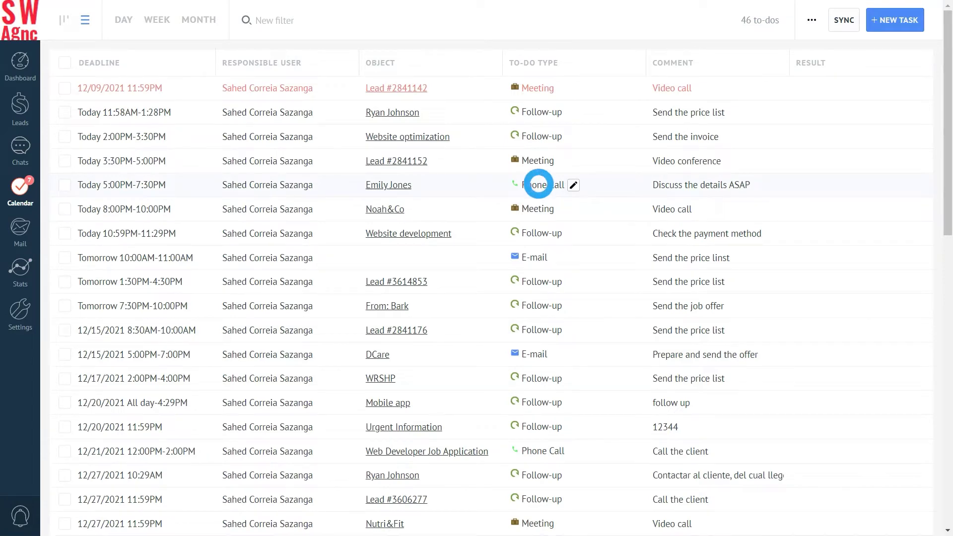
left_click(578, 243)
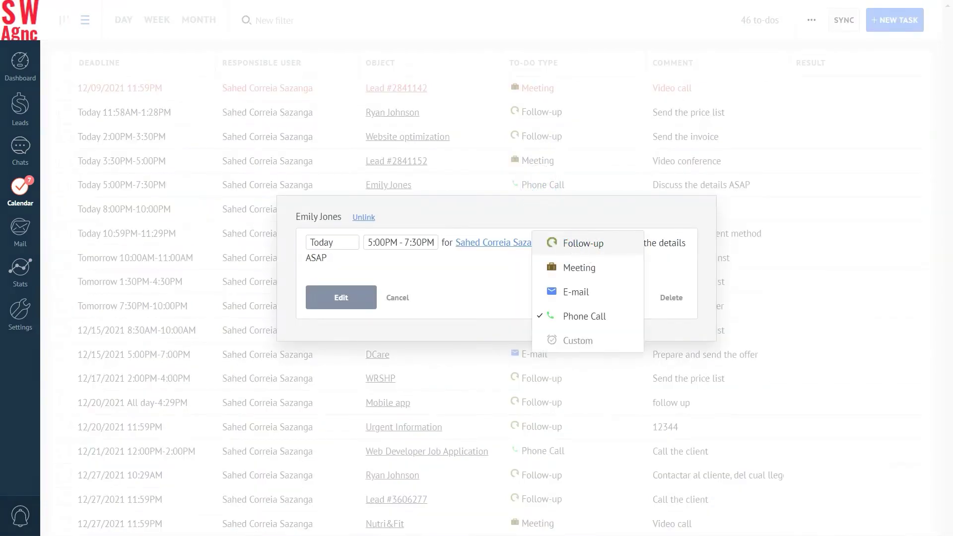
left_click(579, 267)
type("V")
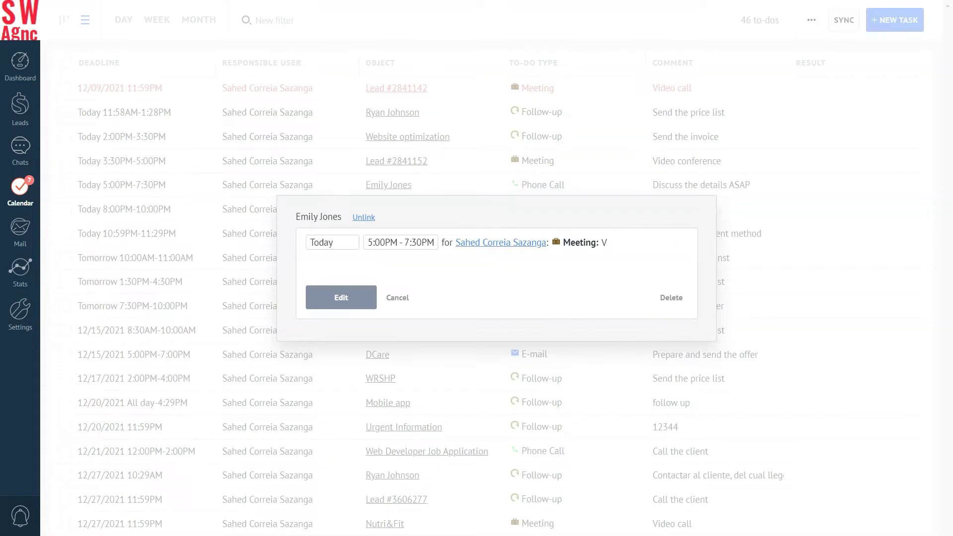
type("ideo conference")
left_click(341, 297)
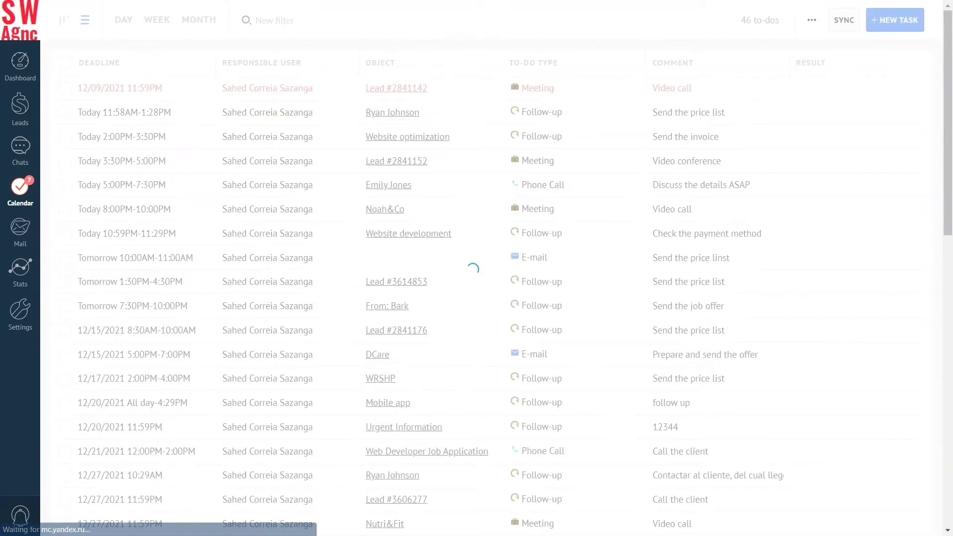
Step: Drag the video conference meeting into this week and complete the Web Development follow-up with result 'Done'
left_click(64, 20)
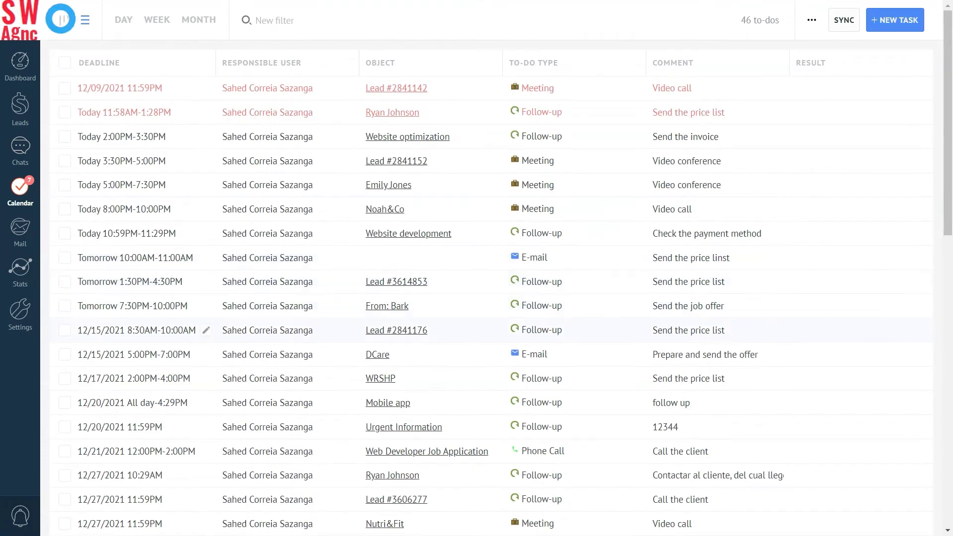
left_click_drag(379, 216, 810, 291)
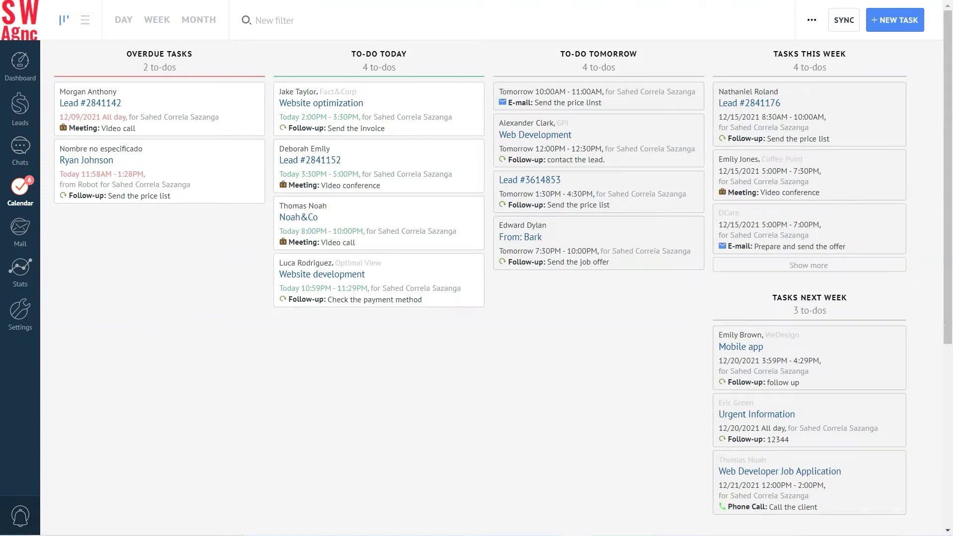
left_click(605, 130)
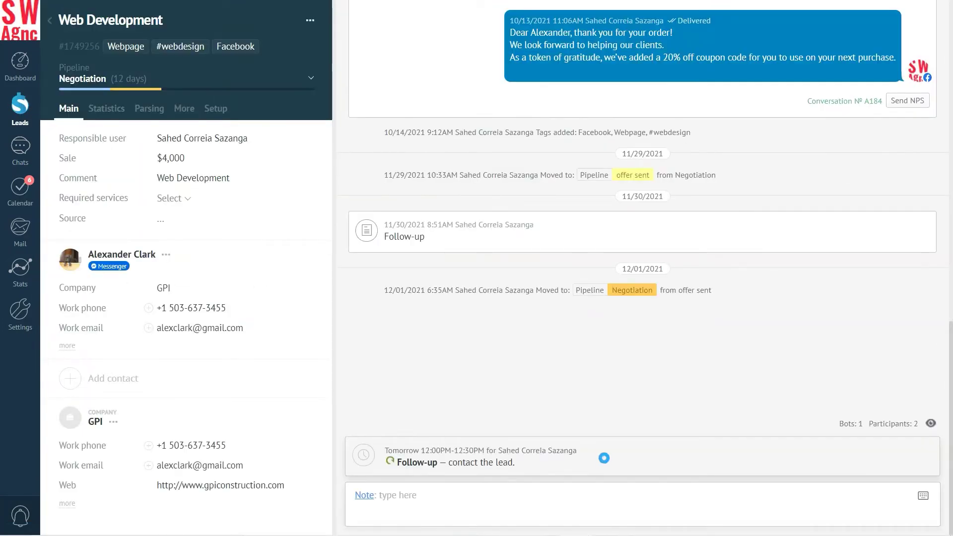
left_click(604, 457)
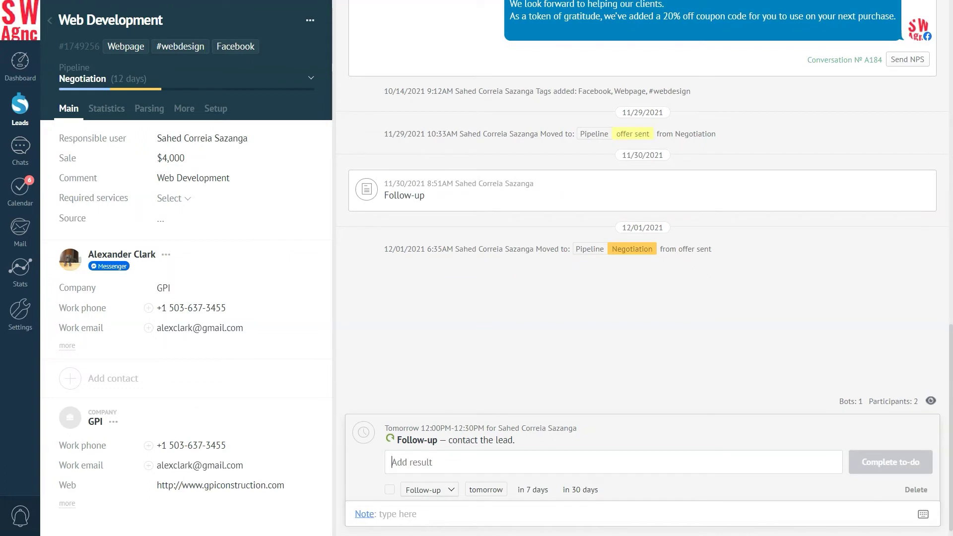
type("Done")
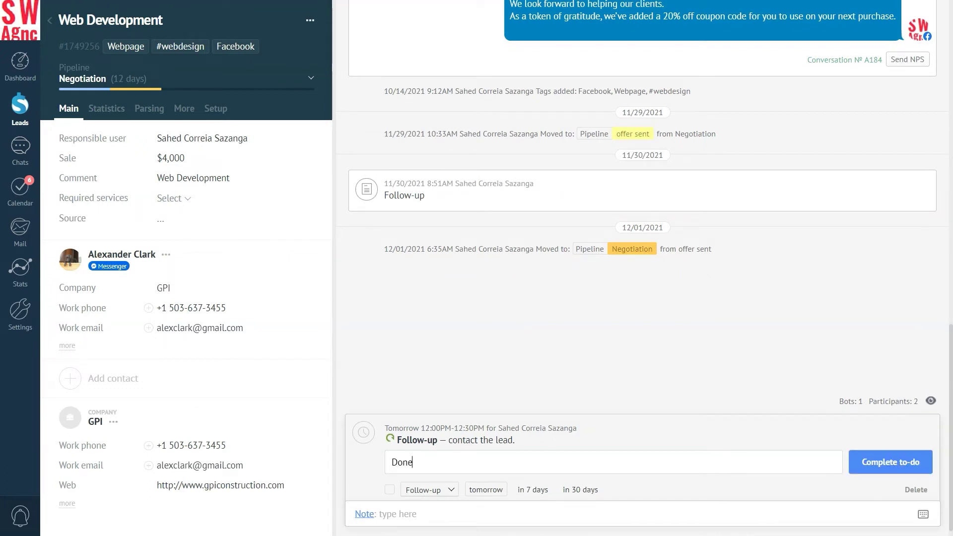
left_click(891, 463)
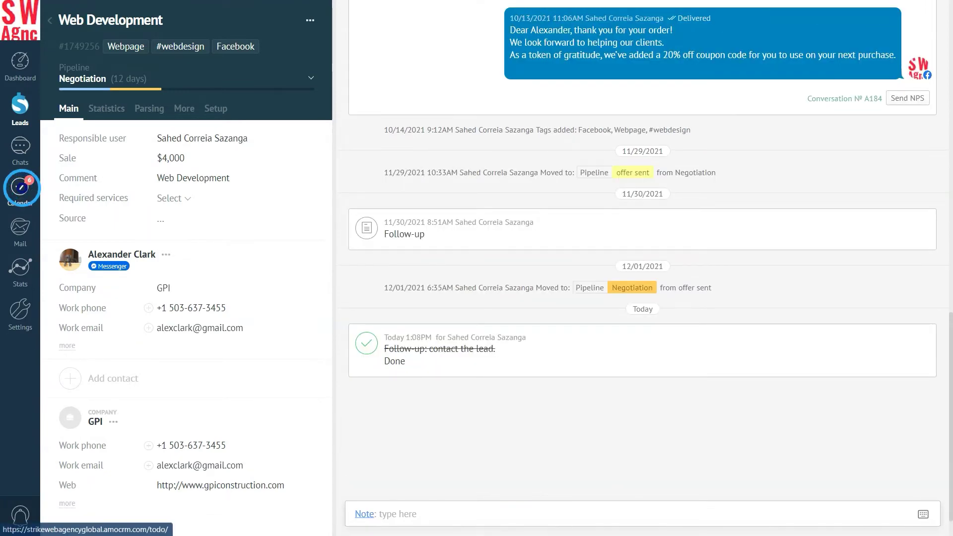
left_click(20, 188)
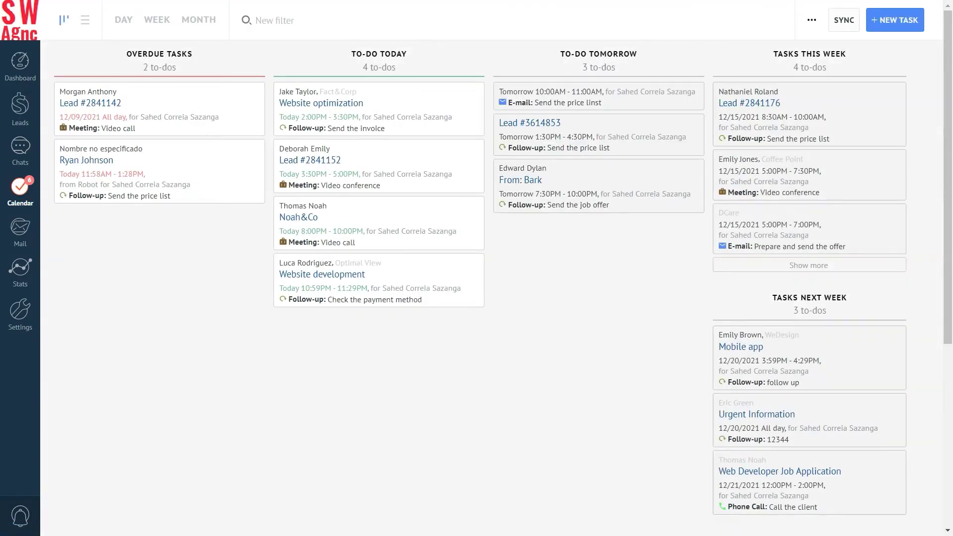
left_click(269, 20)
Step: Compare the Created, Closed and In work date bases in the task filter
left_click(557, 58)
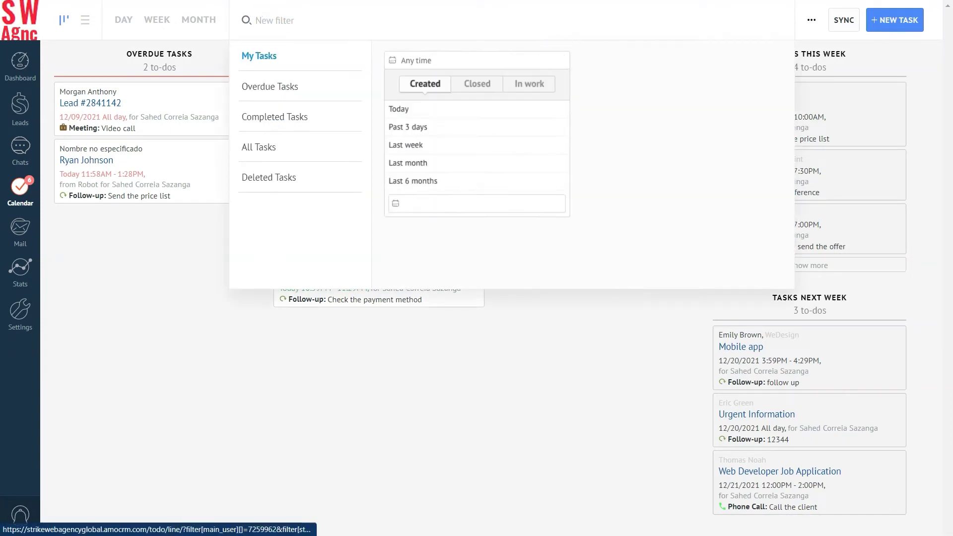
left_click(478, 83)
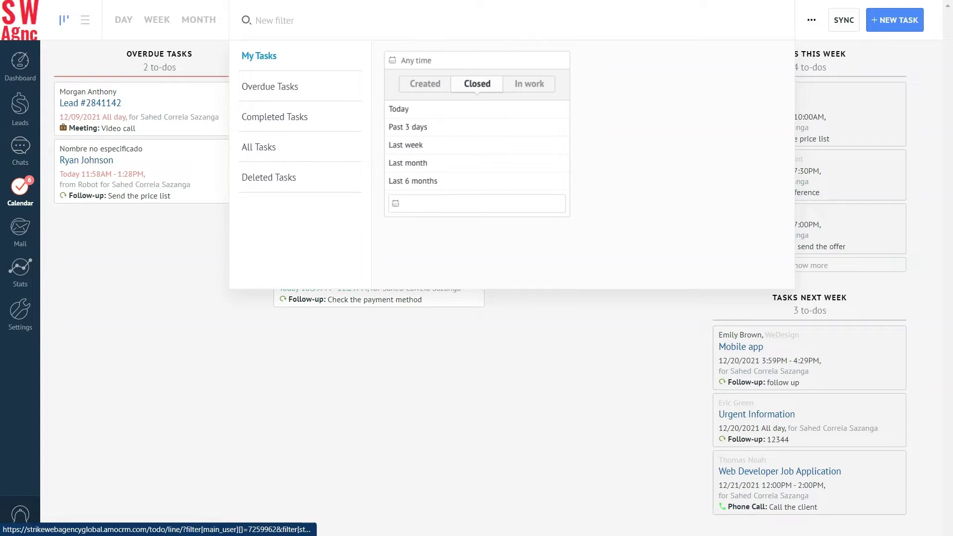
left_click(529, 84)
left_click(425, 84)
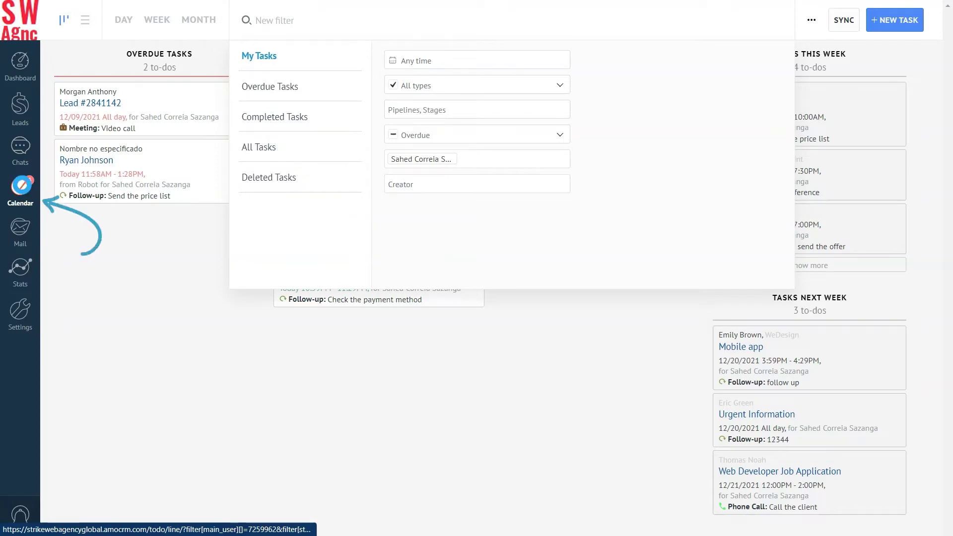
left_click(20, 186)
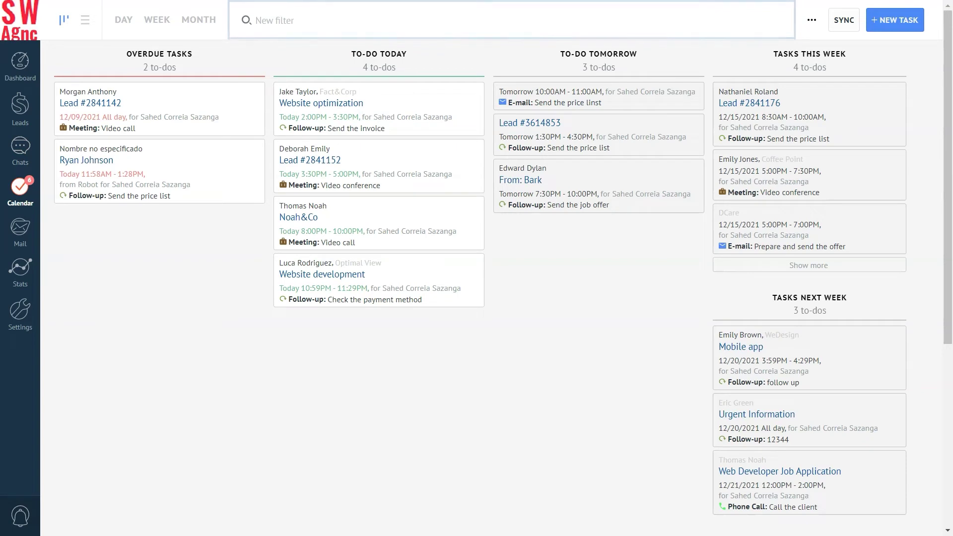
Step: Filter the task board to tasks created last week, 12/19/2021–12/25/2021
left_click(269, 21)
left_click(548, 58)
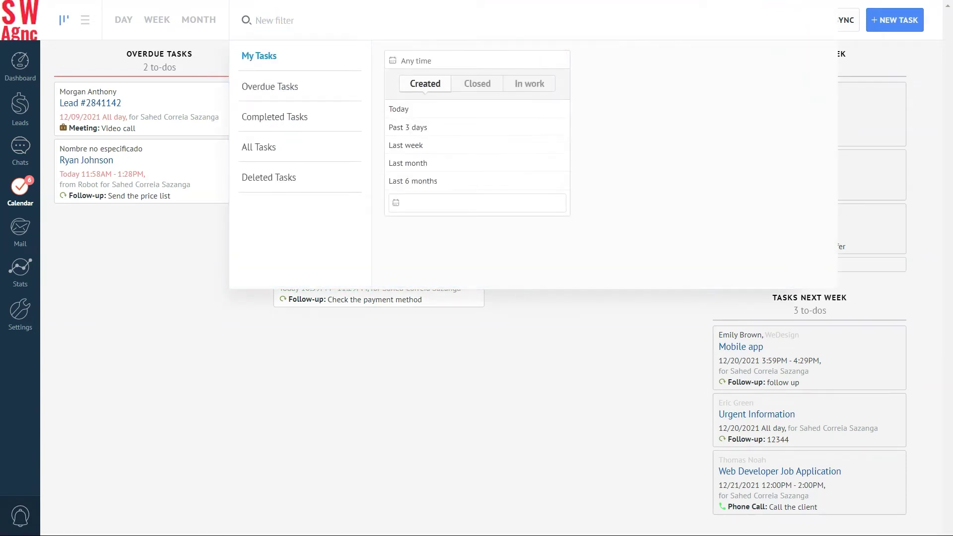
left_click(449, 144)
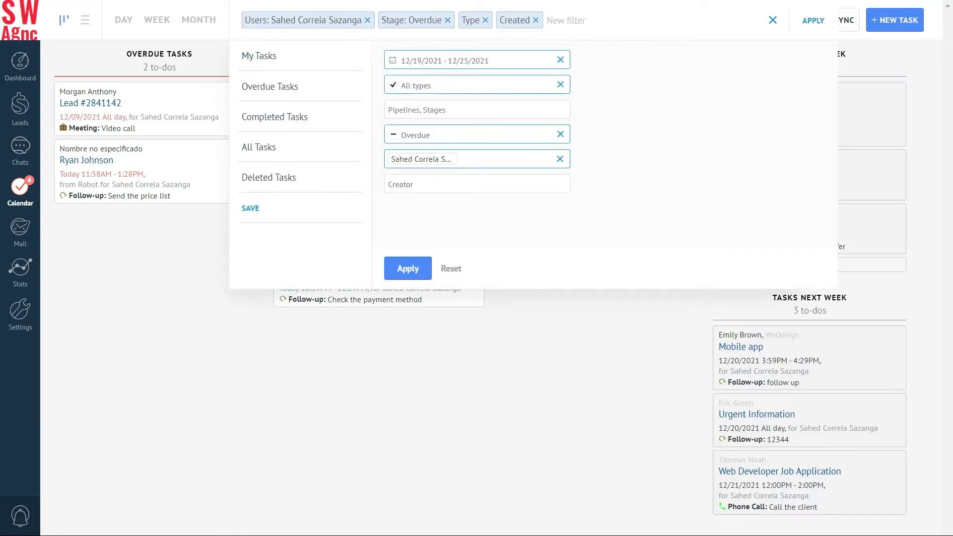
left_click(408, 269)
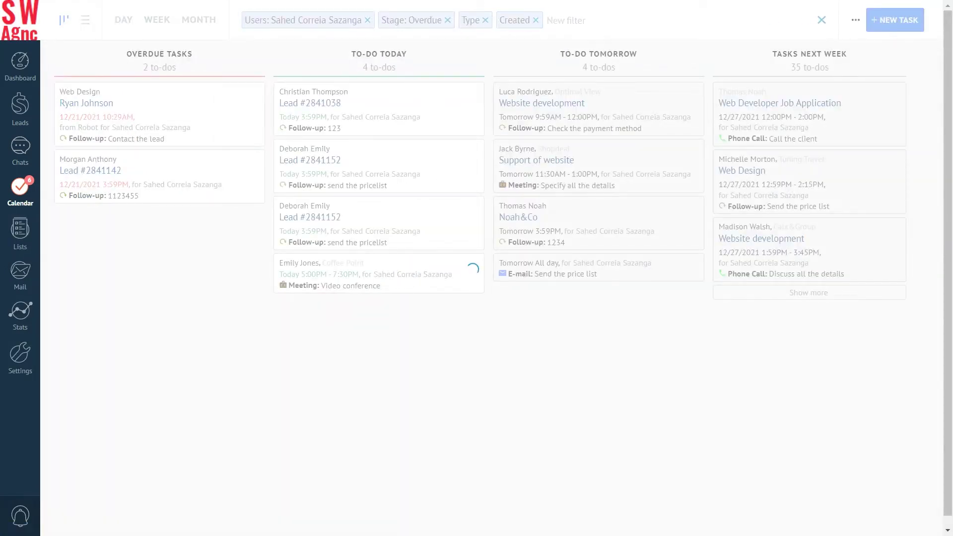
left_click(247, 21)
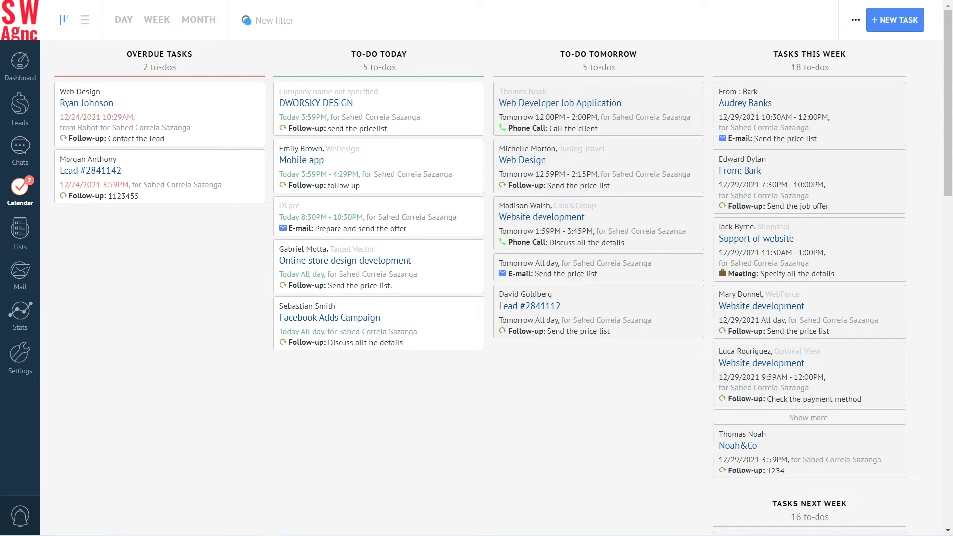
left_click(247, 20)
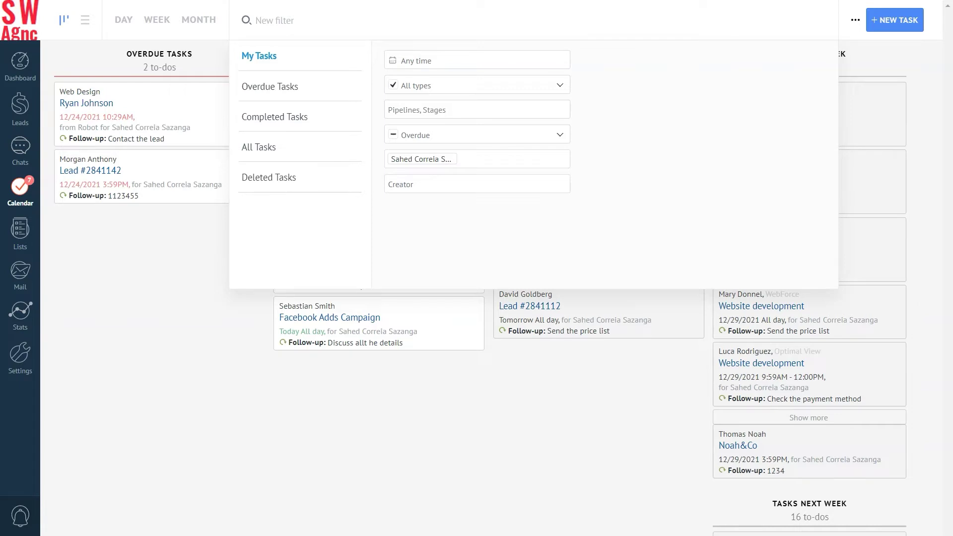
Step: Replace yourself with a Sales Office colleague as responsible user in the task filter and apply it
left_click(561, 158)
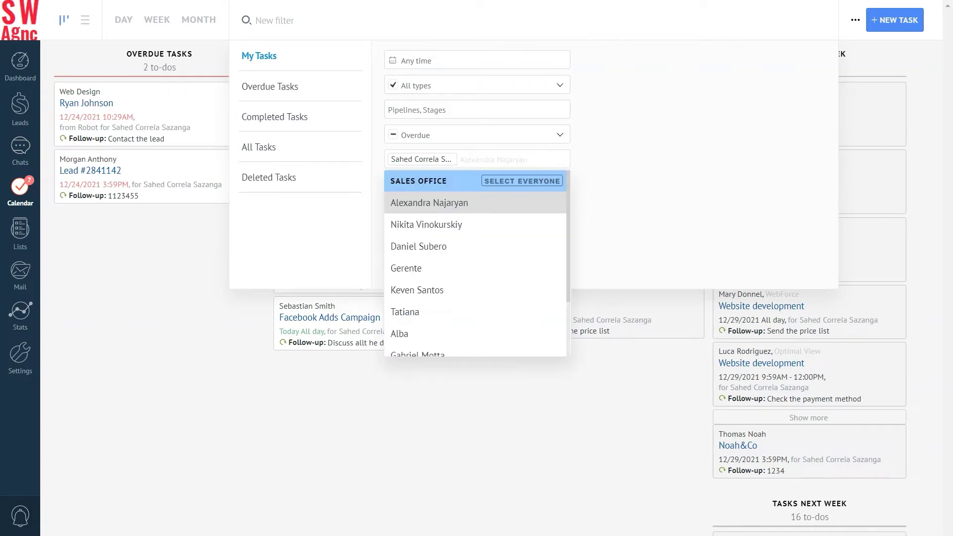
key("BackSpace")
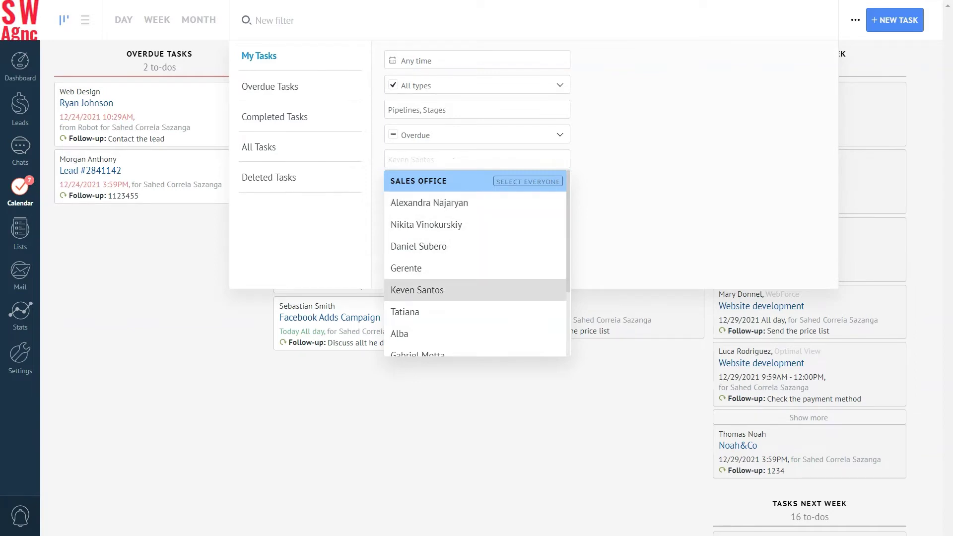
left_click(408, 312)
key("Up")
key("Up")
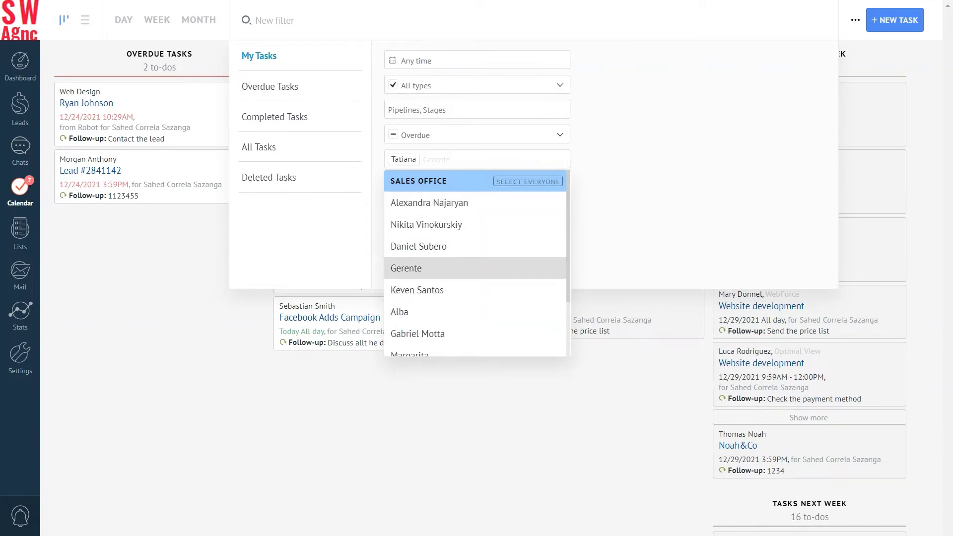
key("Escape")
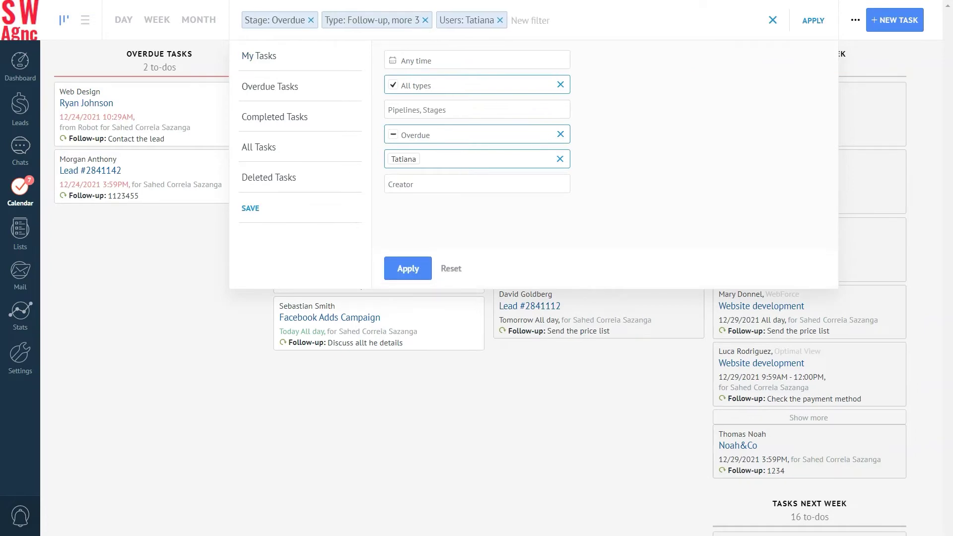
left_click(408, 268)
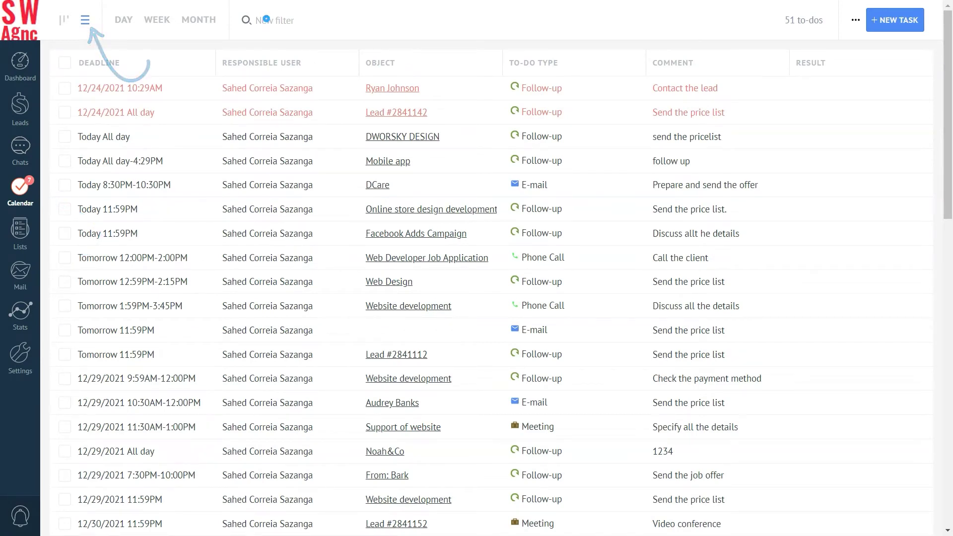
Step: Show the Deleted Tasks list from the saved task filters
left_click(263, 20)
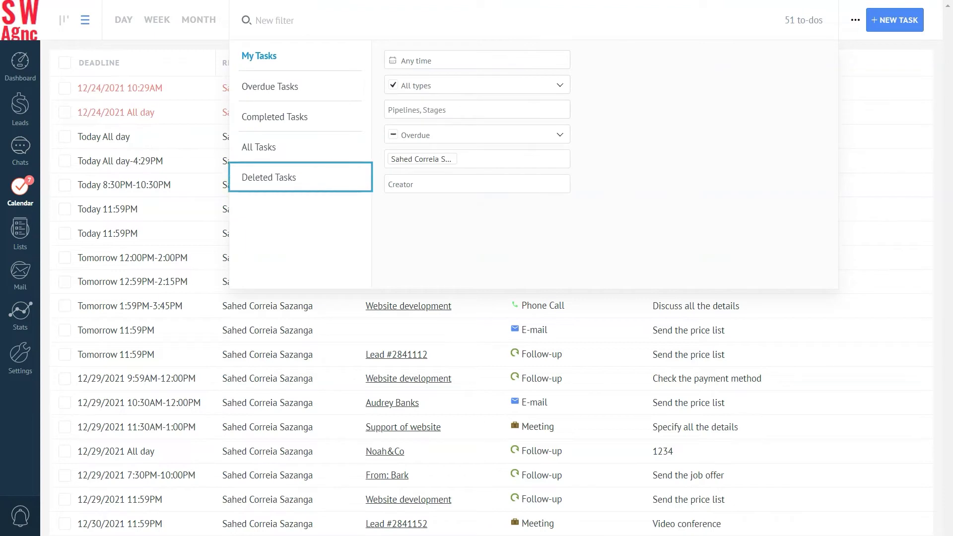
left_click(292, 178)
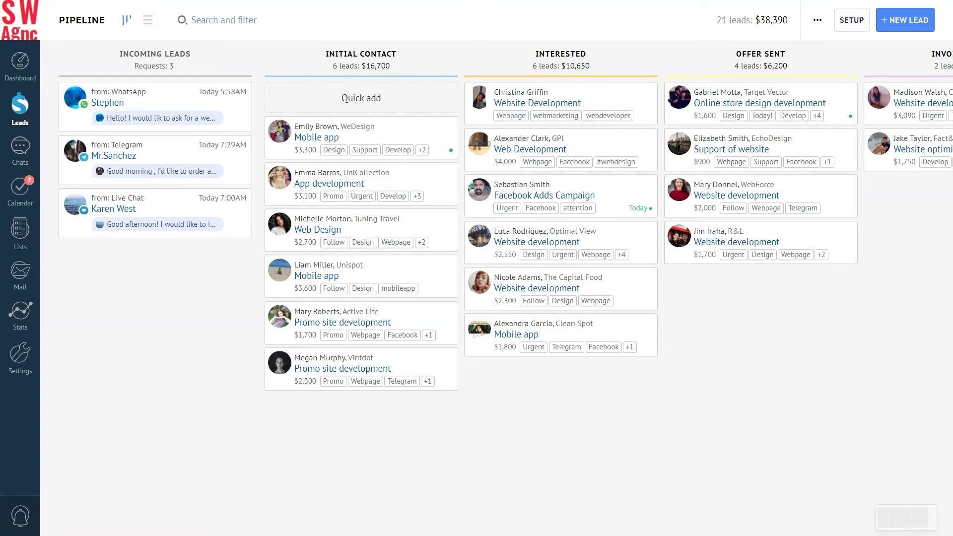
Step: Filter leads to those with overdue tasks after checking the date range options
left_click(192, 21)
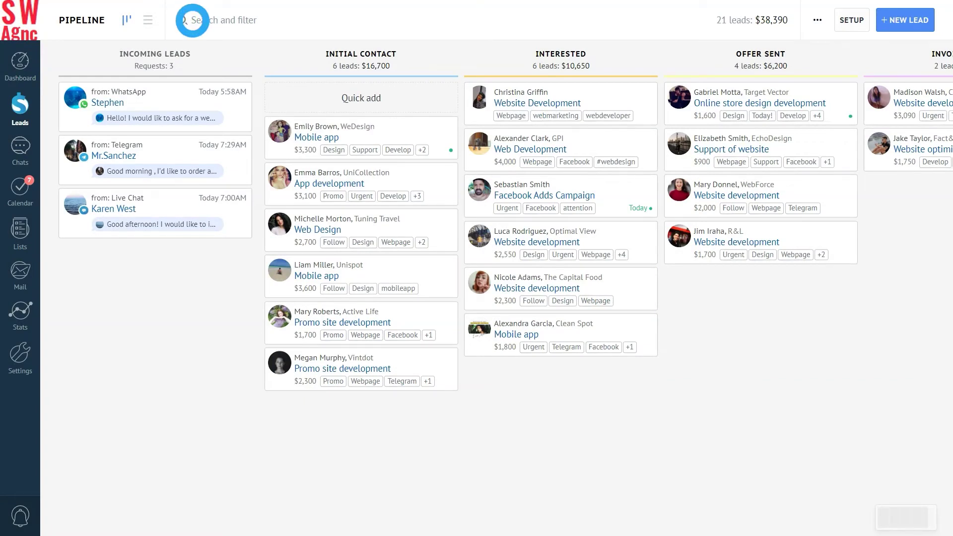
left_click(412, 106)
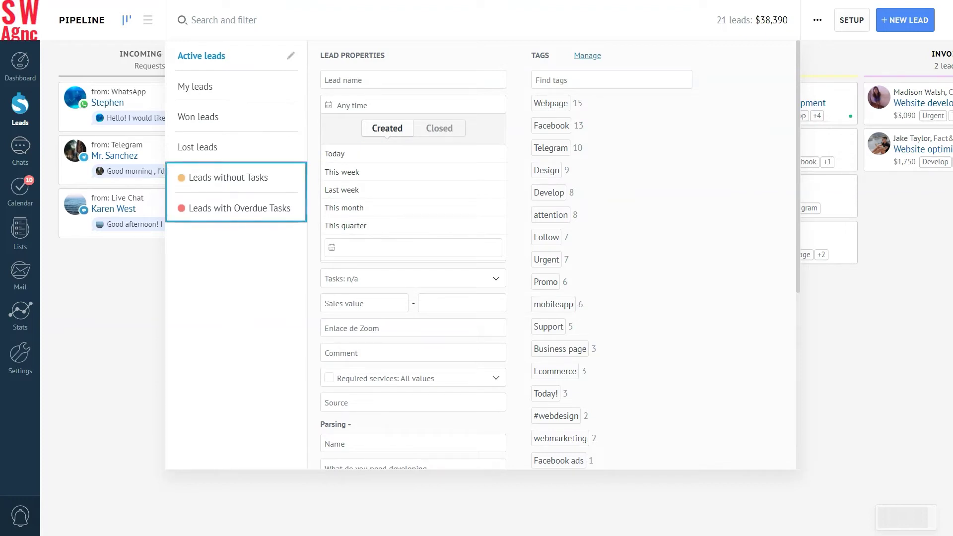
left_click(231, 208)
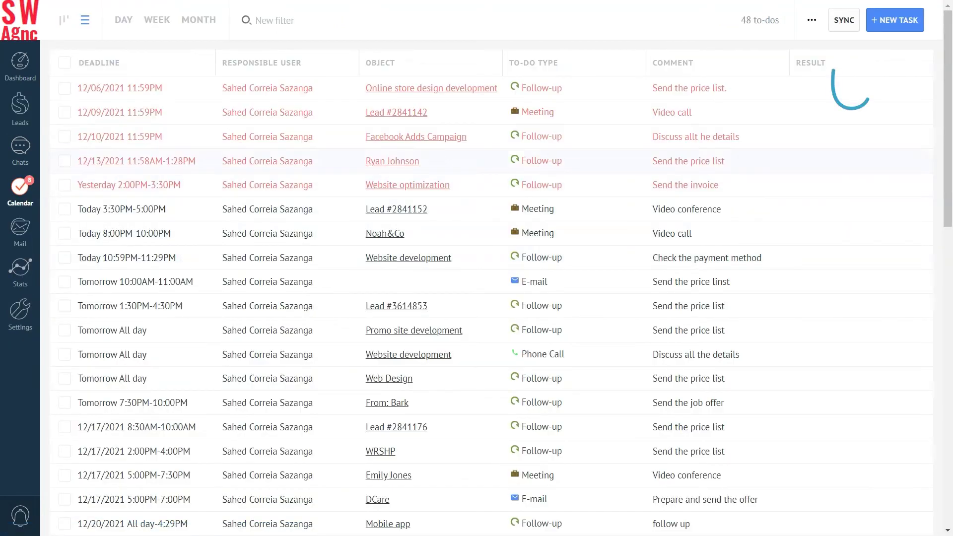
Step: Enable Google Calendar synchronization and allow amoCRM access to the Google account
left_click(844, 20)
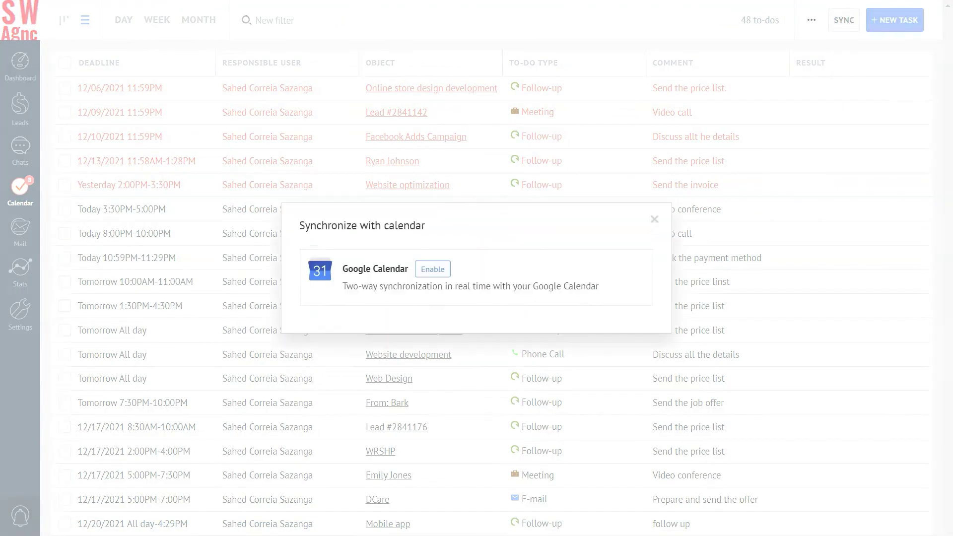
left_click(430, 271)
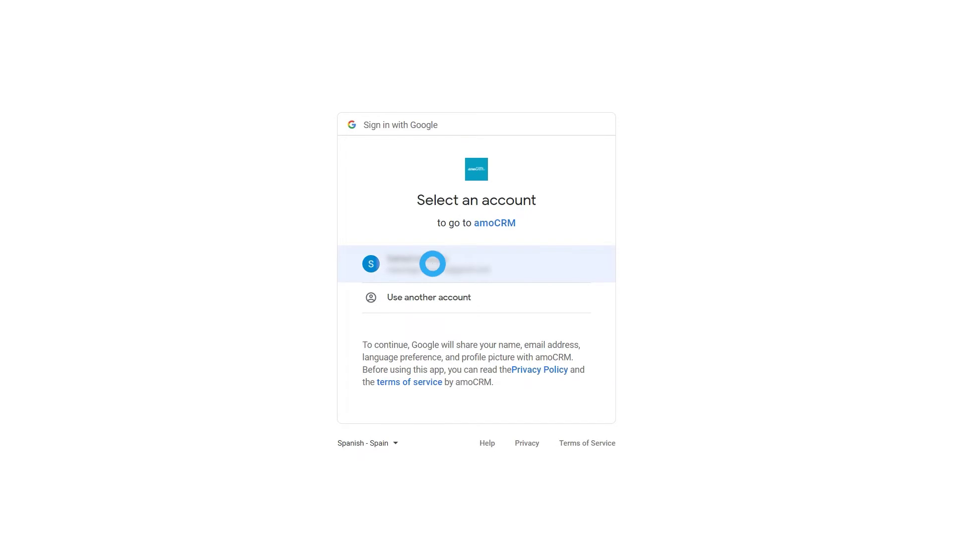
left_click(534, 440)
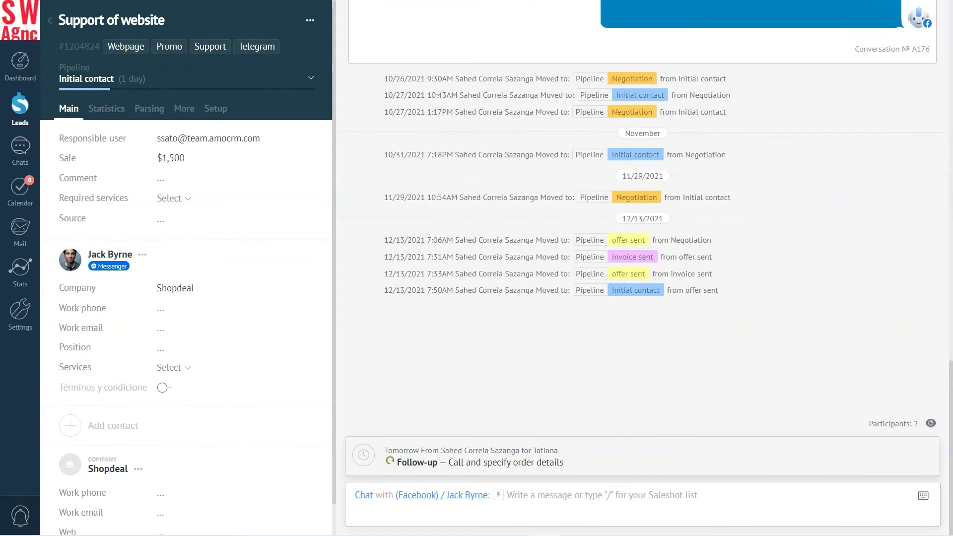
Step: Make the follow-up a Meeting tomorrow 7:00–8:00 PM, 'Specify all the details', reassigned to another user
left_click(678, 363)
left_click(415, 410)
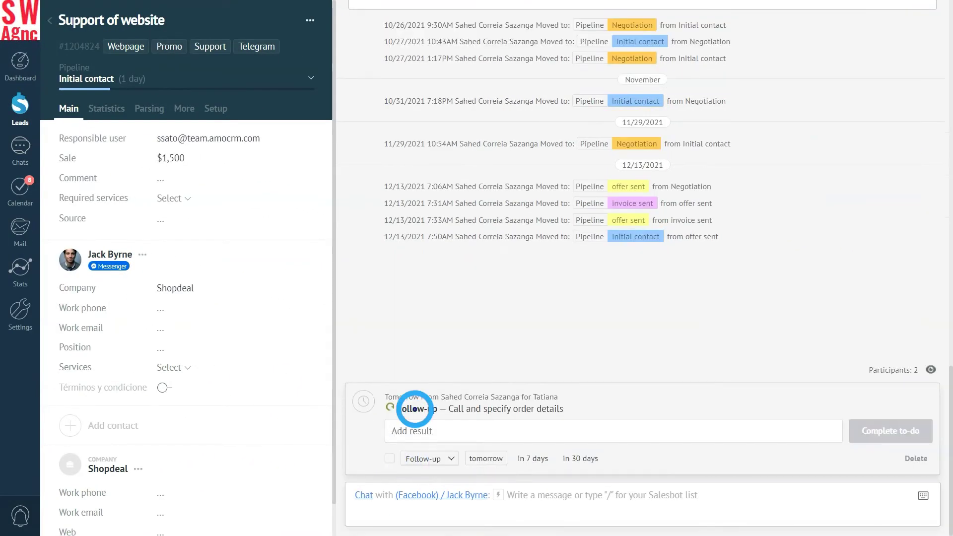
left_click(409, 402)
scroll(596, 298, "down", 2)
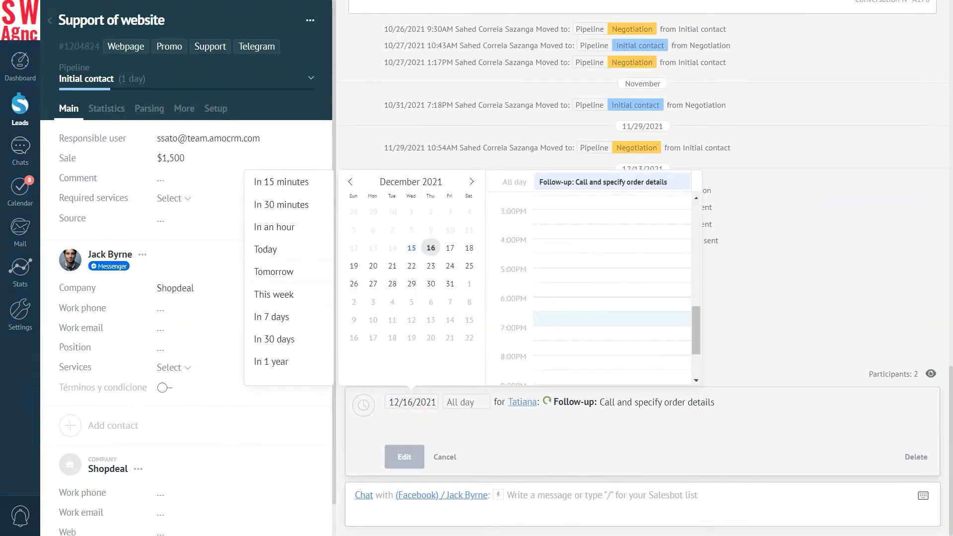
left_click(556, 373)
left_click(604, 403)
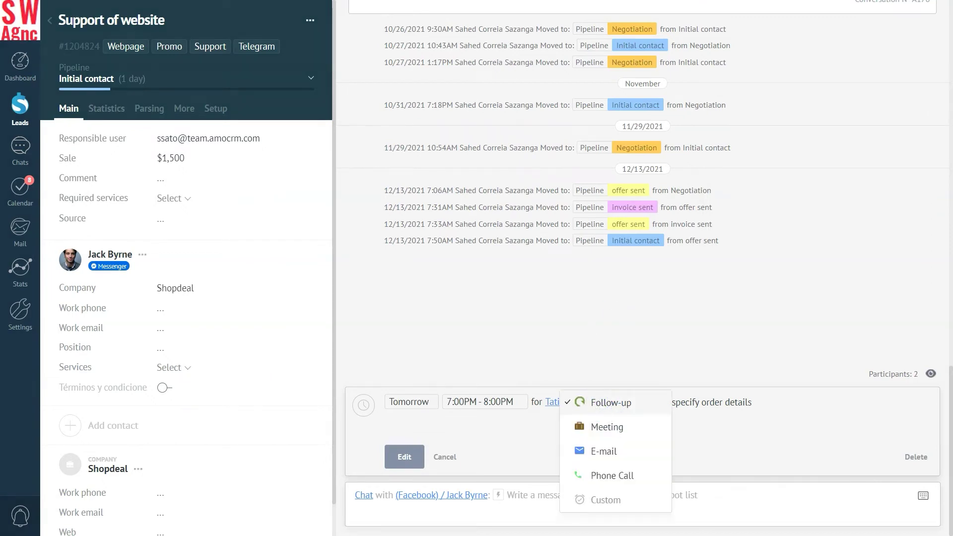
left_click(607, 427)
type("Specify all the details")
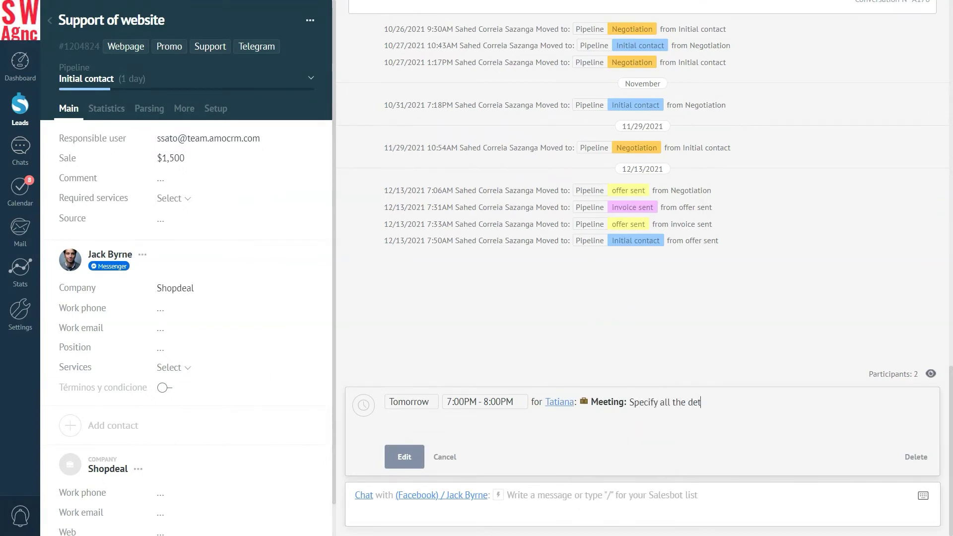
left_click(560, 402)
left_click(600, 356)
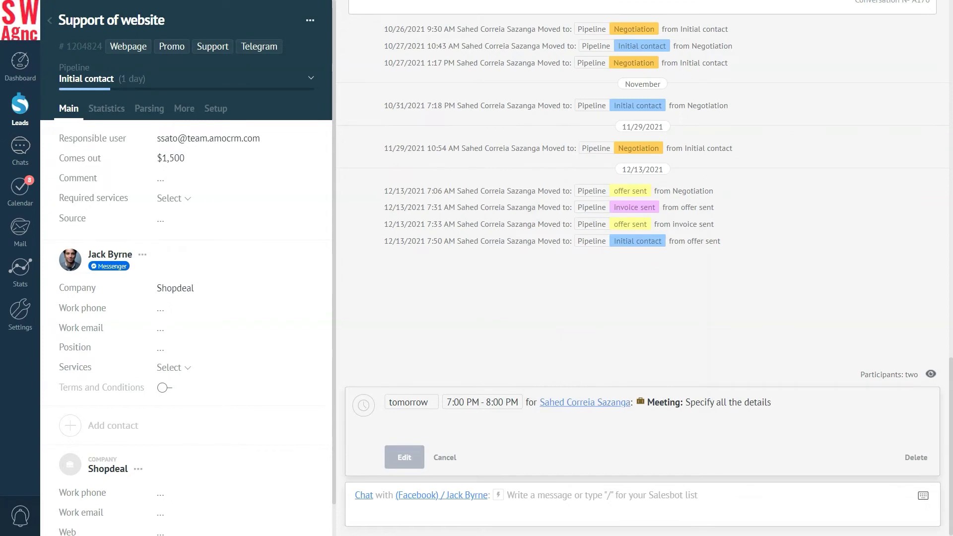
left_click(405, 458)
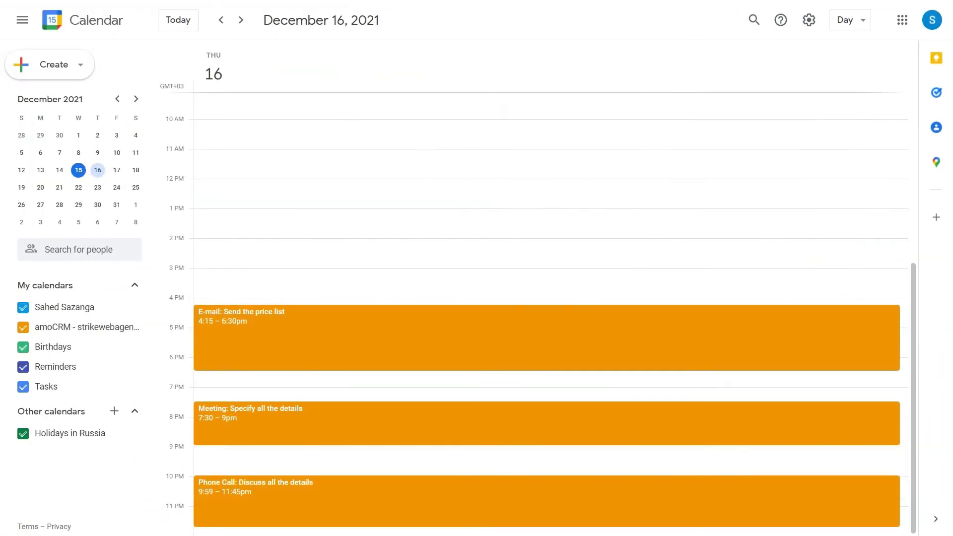
Step: Inspect the synced 'Specify all the details' meeting's edit form, then go to December 22, 2021
left_click(703, 343)
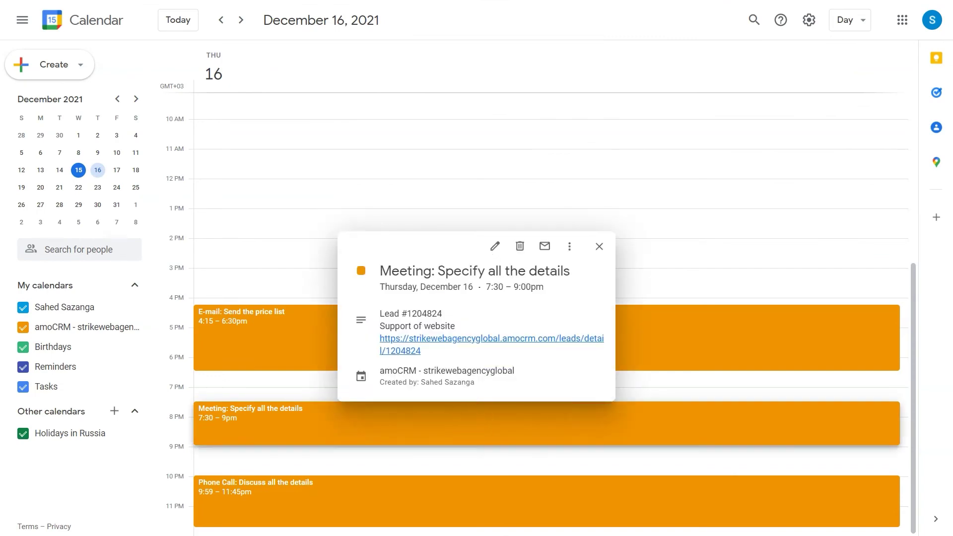
left_click(495, 246)
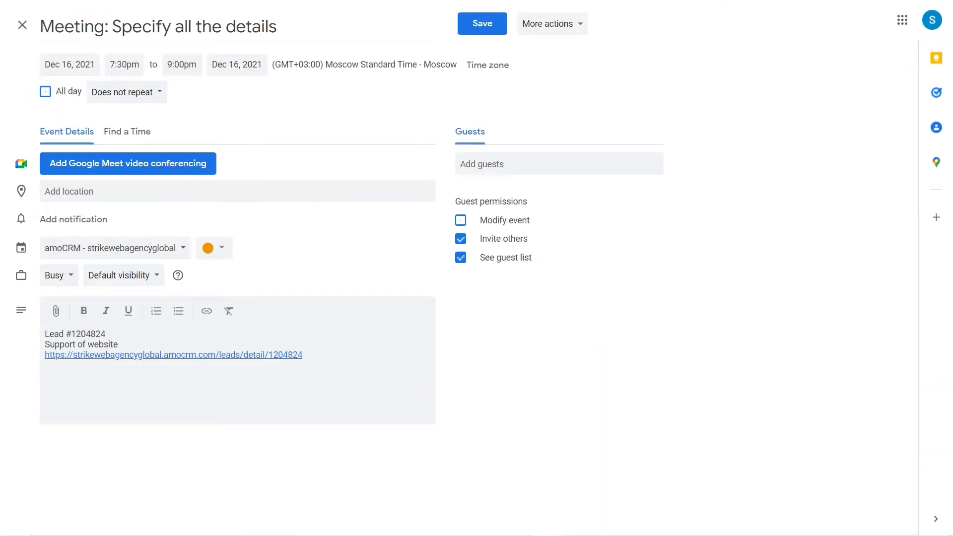
left_click(22, 25)
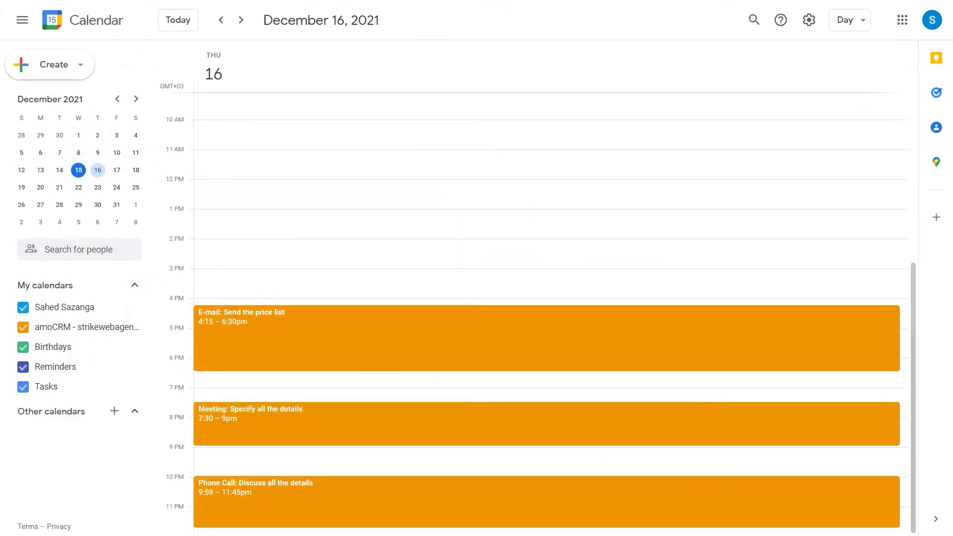
left_click(474, 425)
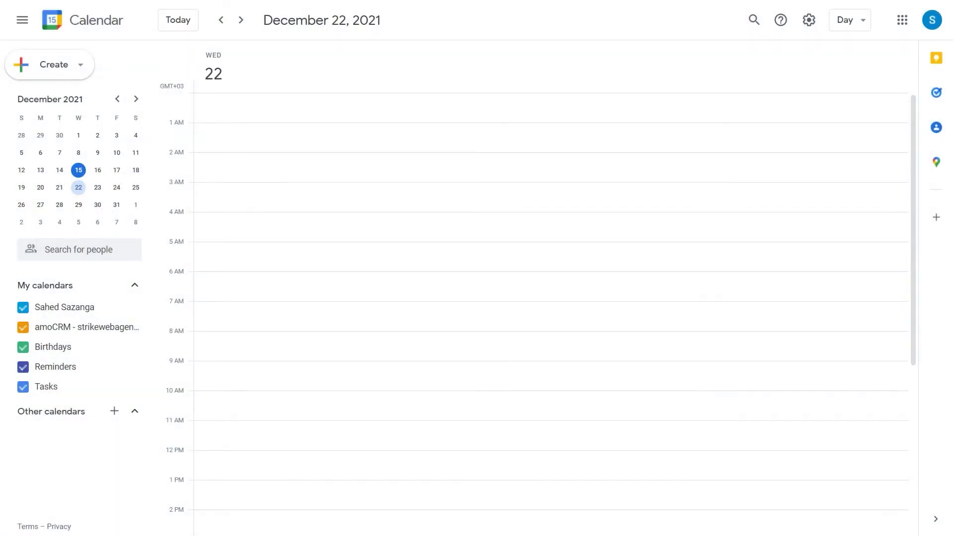
Step: Create task 'Web Development' on December 22 with the pasted lead number and WD project description
left_click(79, 65)
left_click(47, 119)
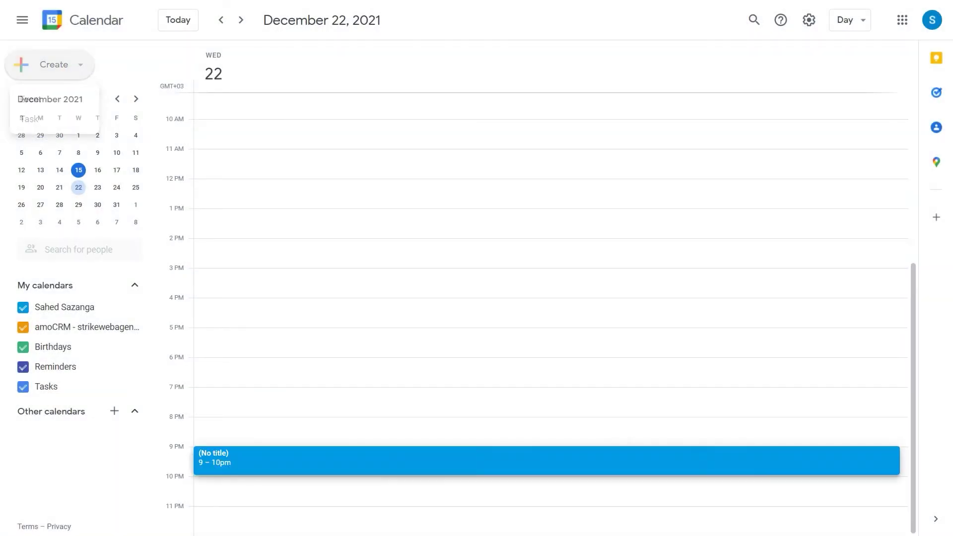
type("Web Development")
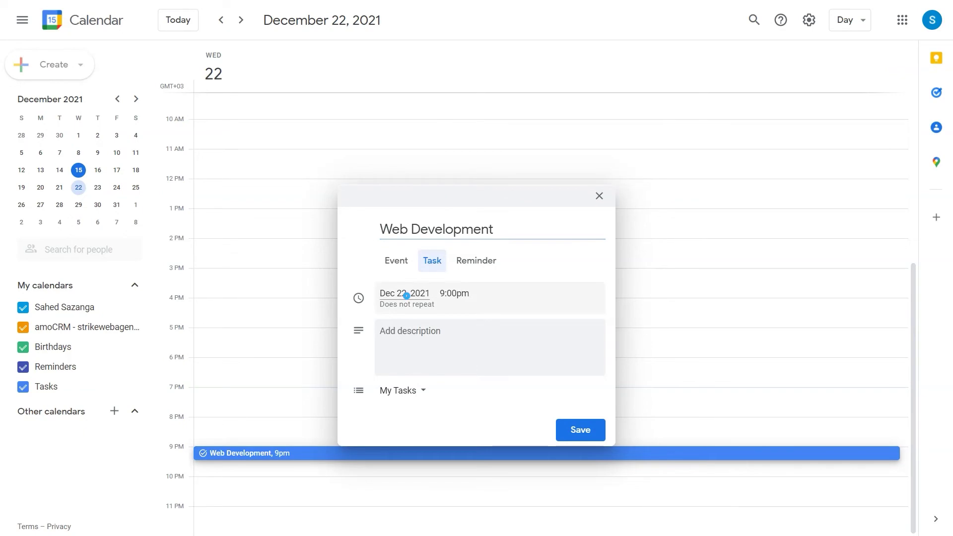
left_click(407, 295)
left_click(465, 408)
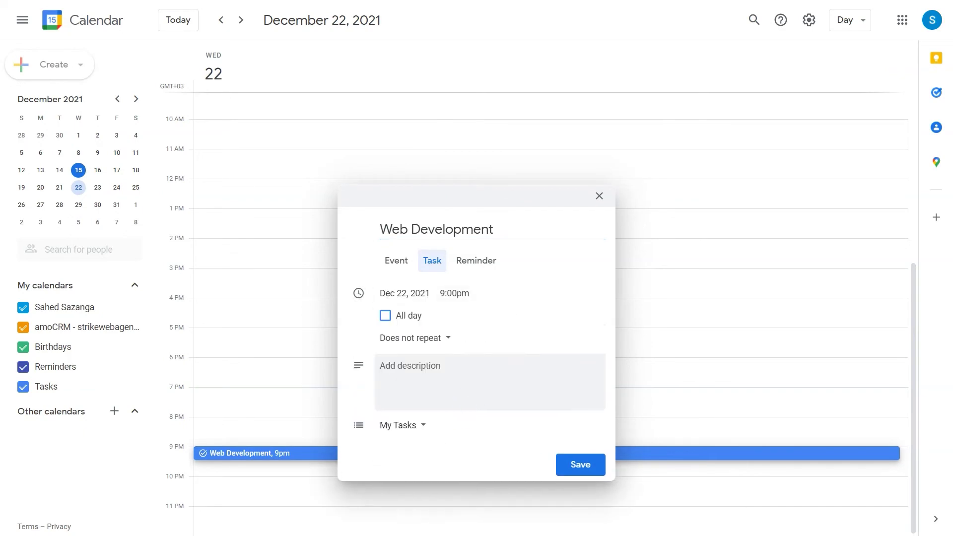
left_click(386, 366)
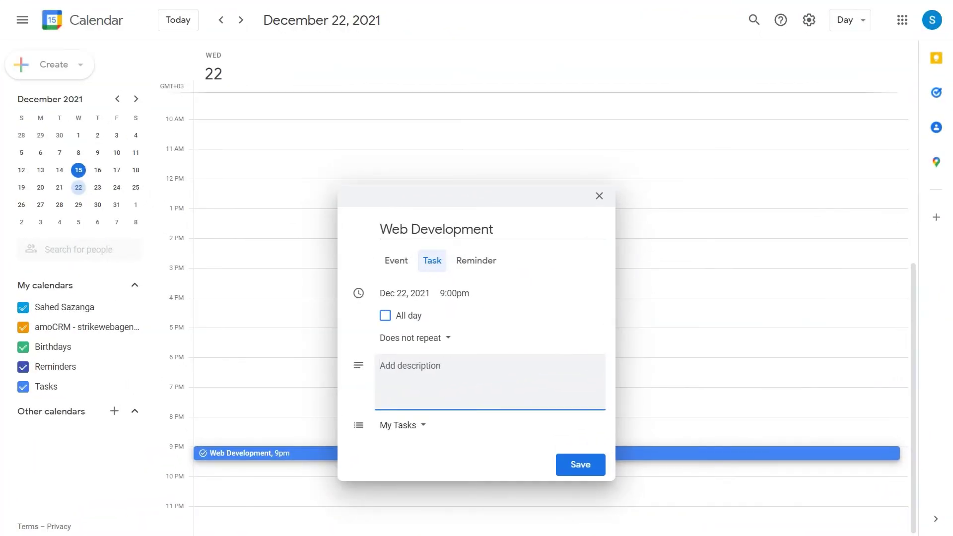
type("#1204824")
key("Return")
type("Send all the information regarding the WD project")
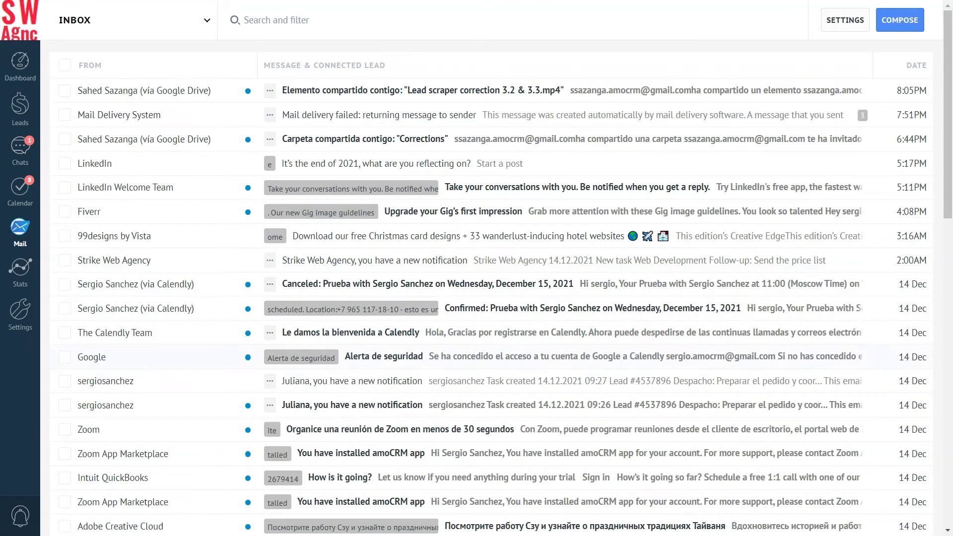
Step: Open the Strike Web Agency new-task notification email in Mail
left_click(528, 260)
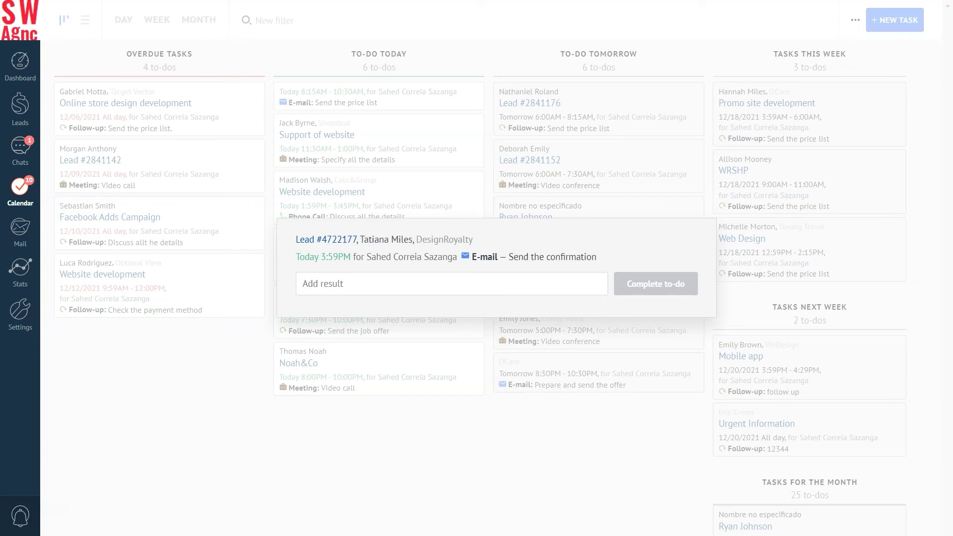
Step: Complete the 'Send the confirmation' e-mail to-do with the result 'Done'
left_click(307, 283)
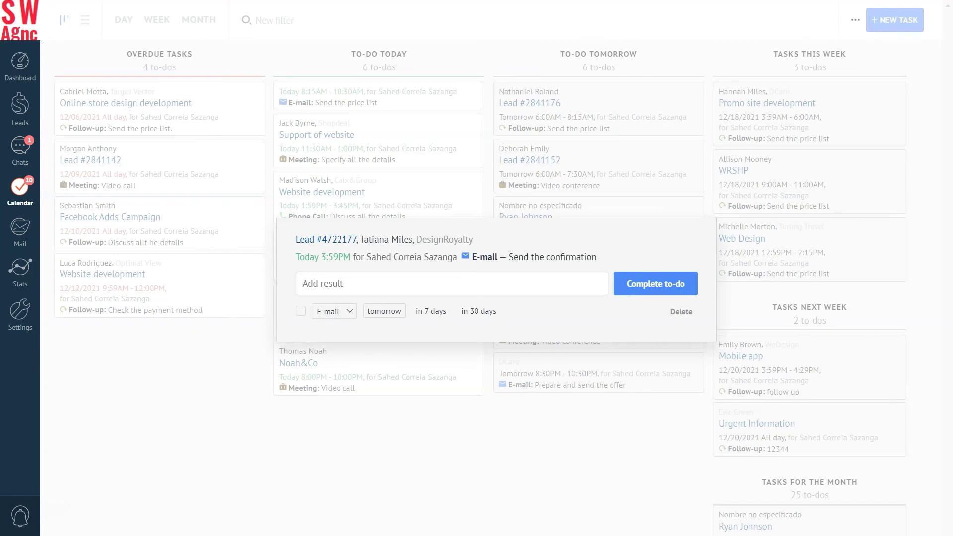
type("Done")
left_click(657, 284)
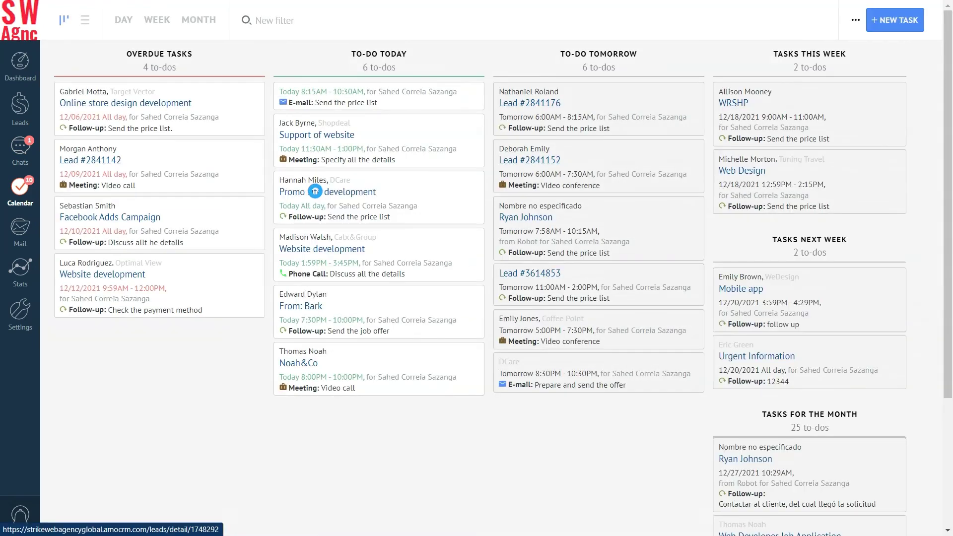
Step: Move the Promo site development lead to closed - won and complete all its tasks
left_click(315, 190)
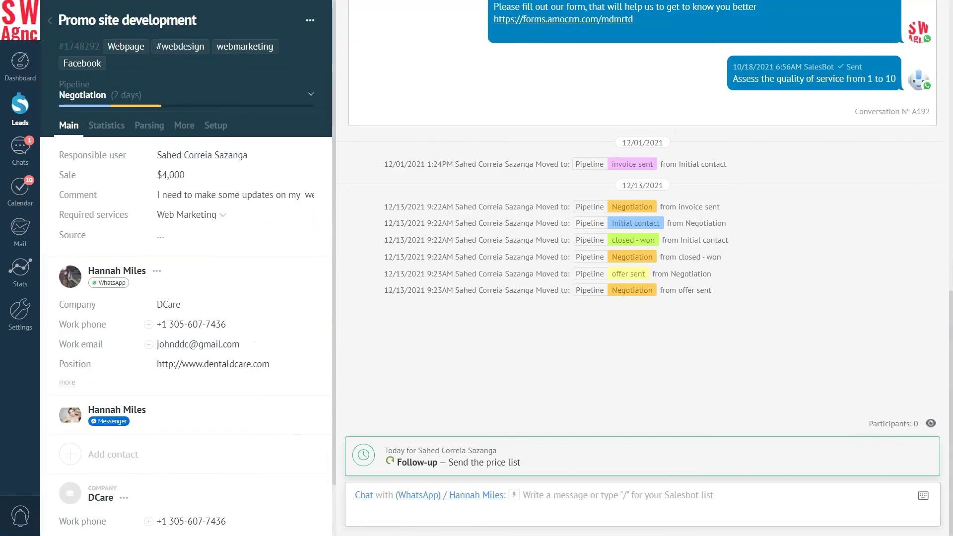
left_click(82, 95)
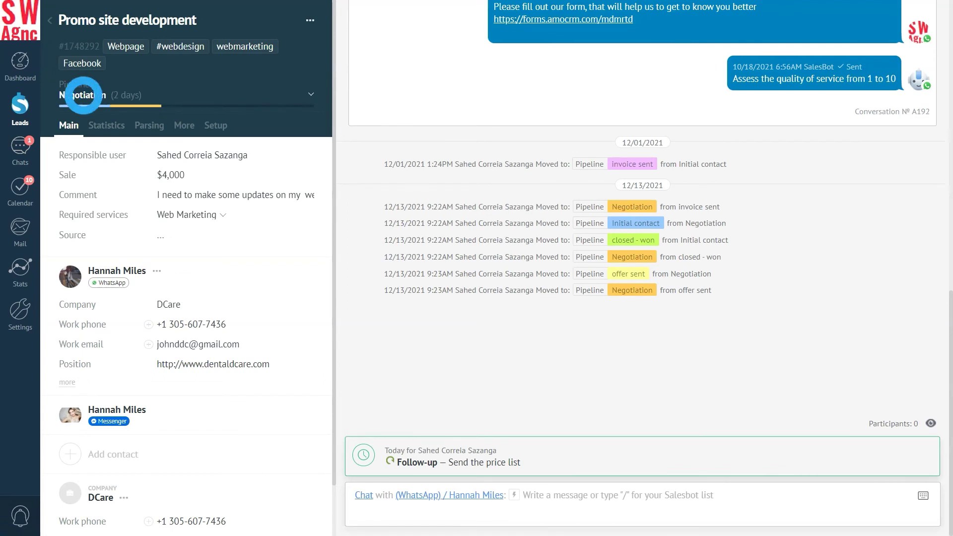
left_click(112, 184)
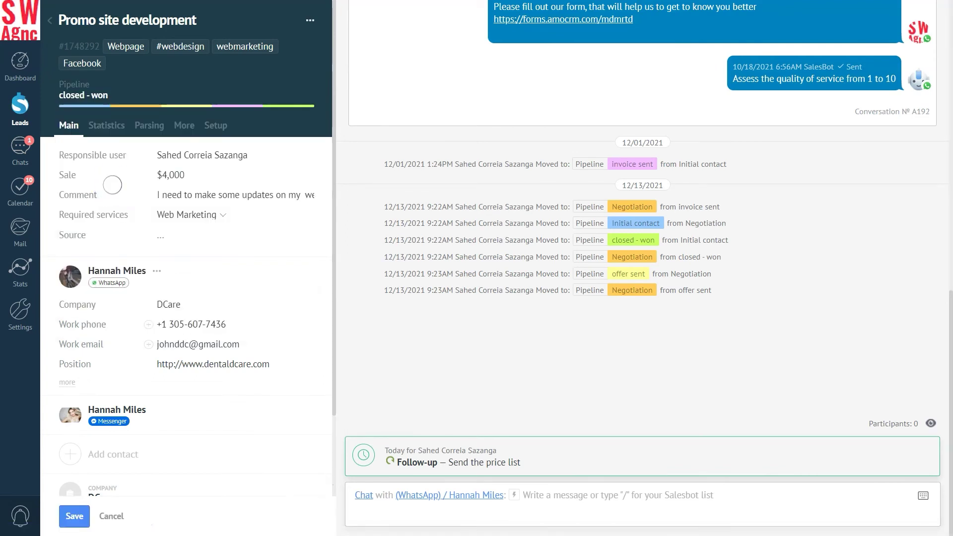
left_click(70, 516)
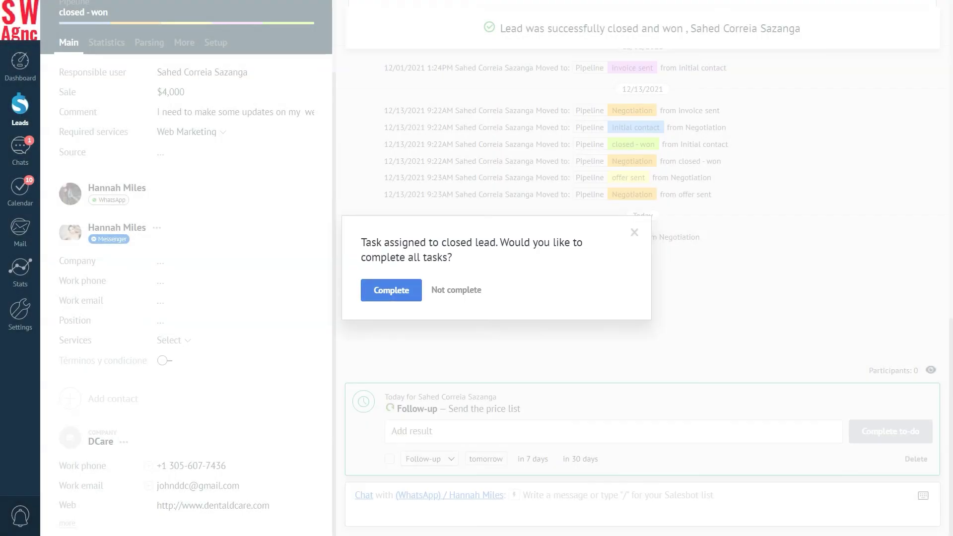
left_click(392, 290)
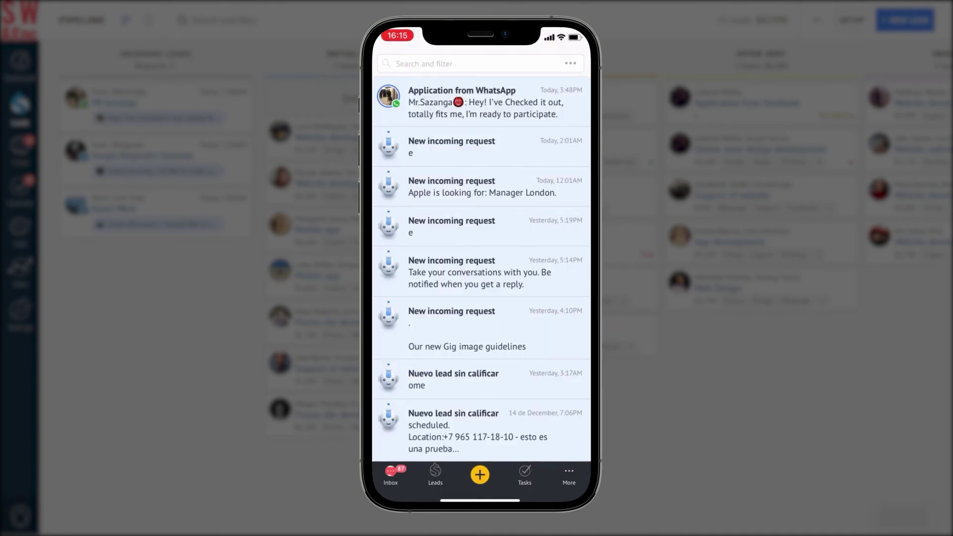
Step: In the mobile app, view Tasks, swipe to Overdue tasks, then back to To-do today
left_click(525, 474)
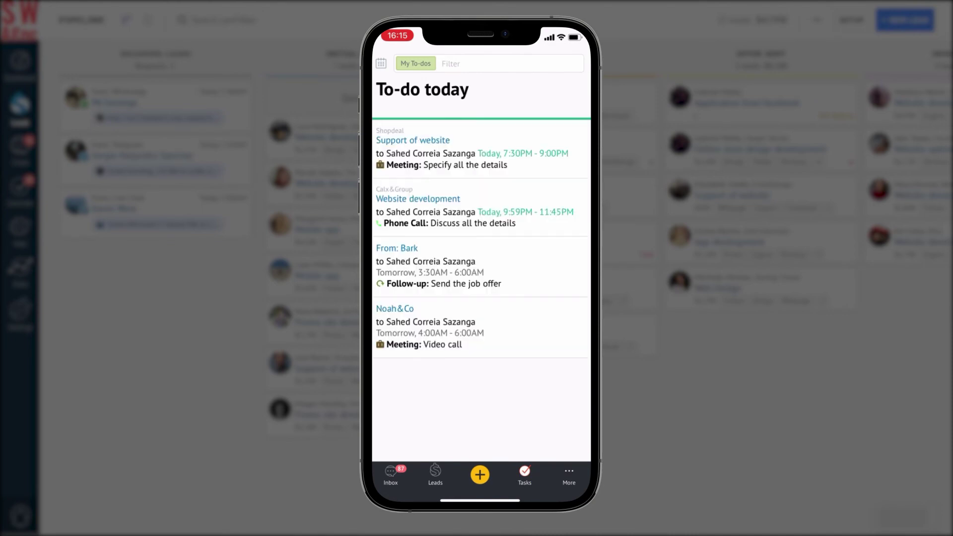
left_click_drag(392, 402, 570, 400)
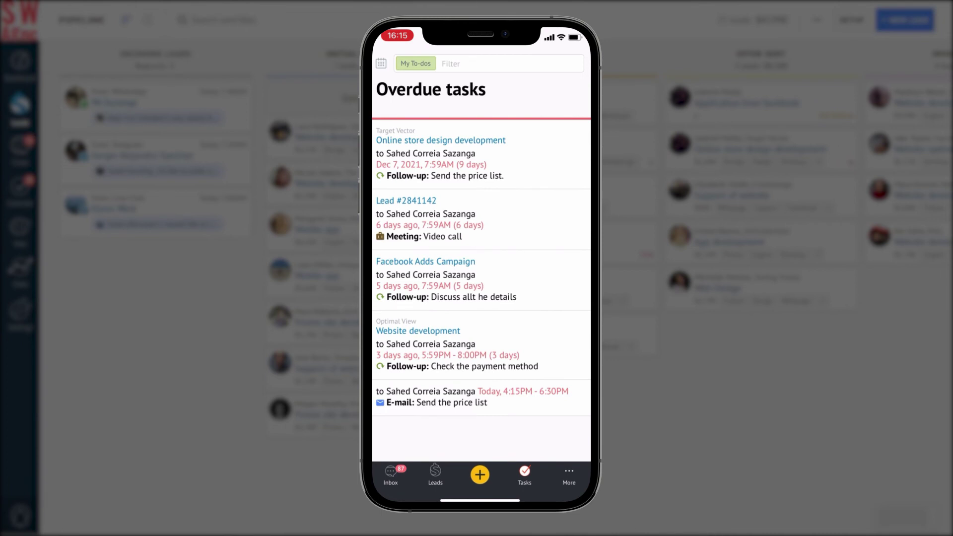
left_click_drag(564, 217, 383, 215)
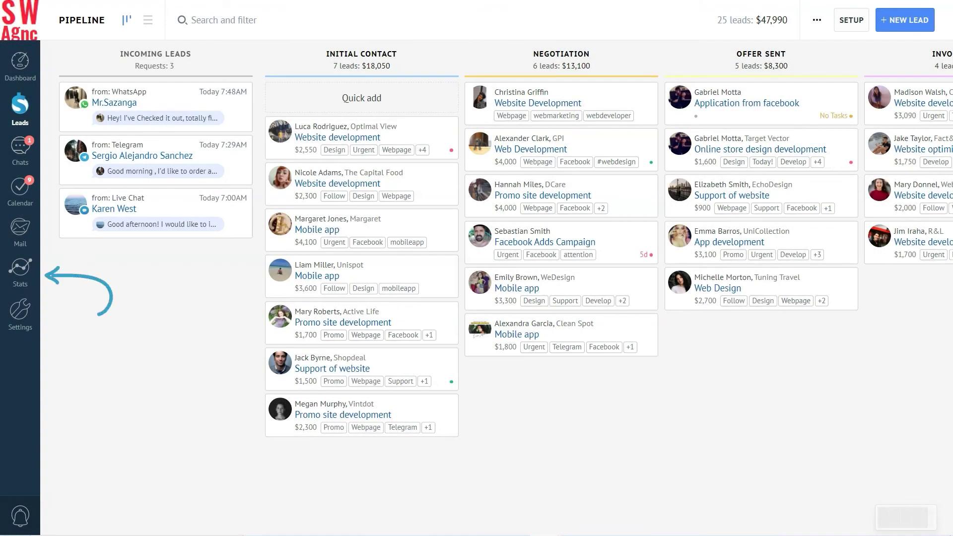
Step: Review the Stats Tasks breakdown and Report by activities, then open the Consolidated report
left_click(20, 268)
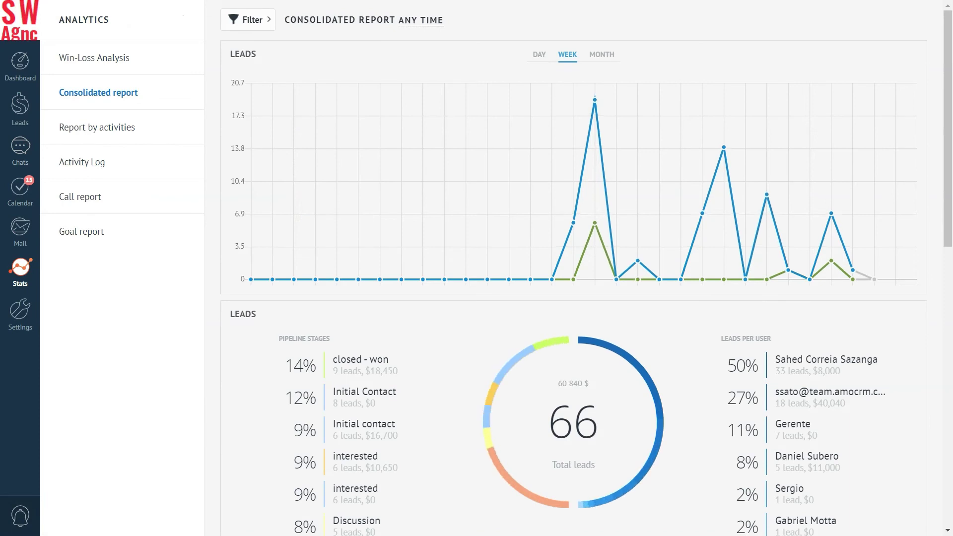
scroll(574, 268, "down", 12)
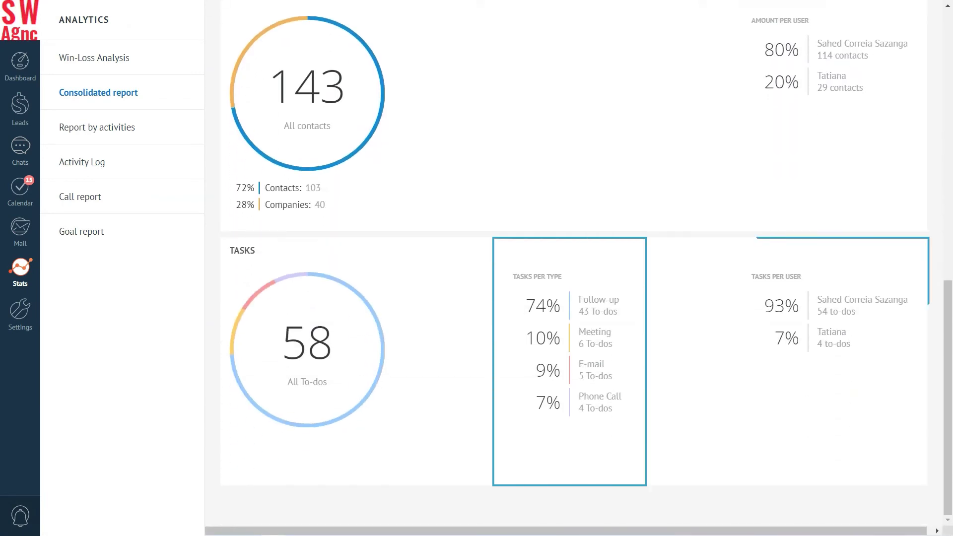
scroll(574, 268, "up", 12)
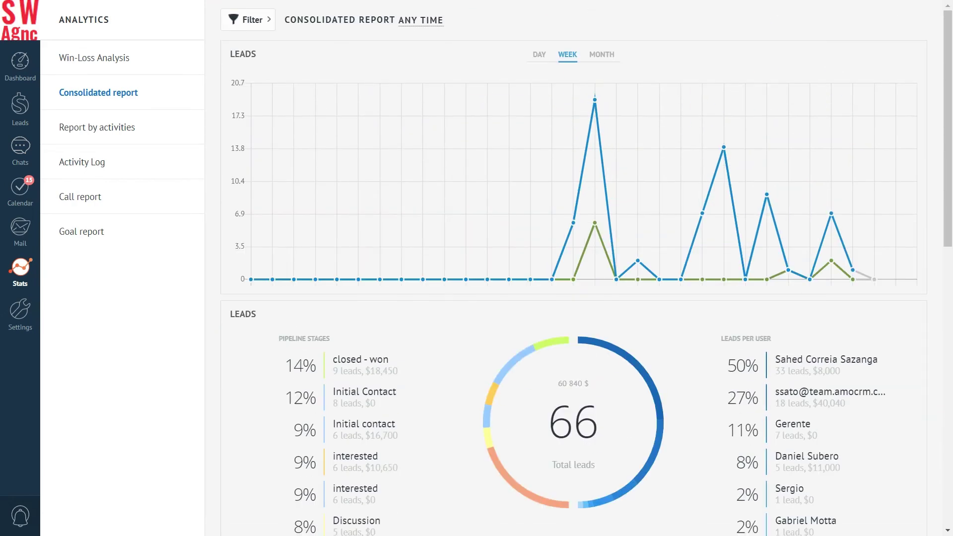
left_click(248, 19)
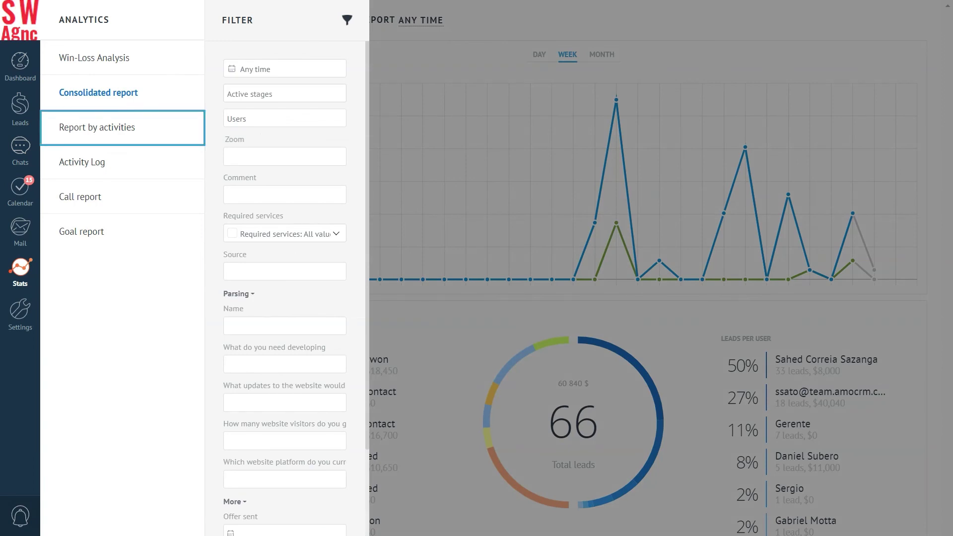
left_click(112, 127)
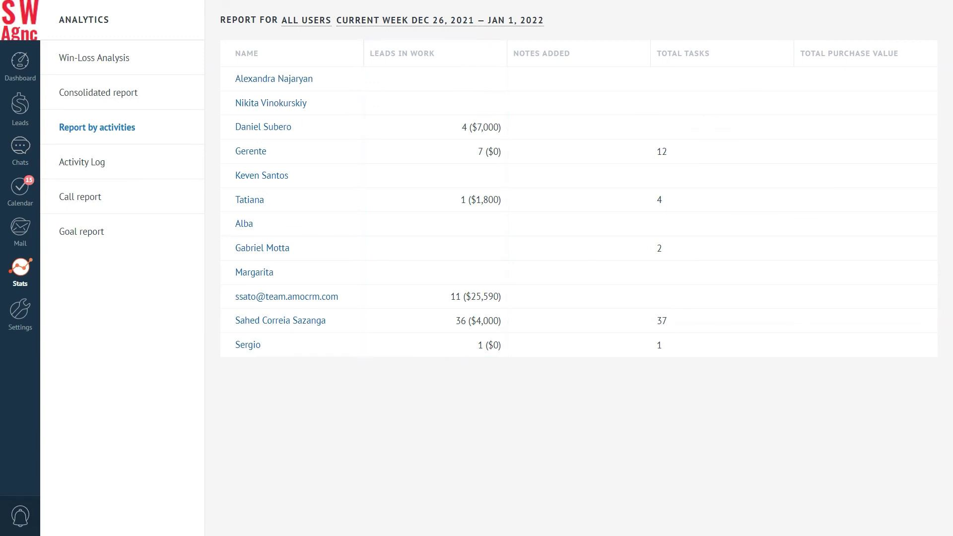
left_click(106, 92)
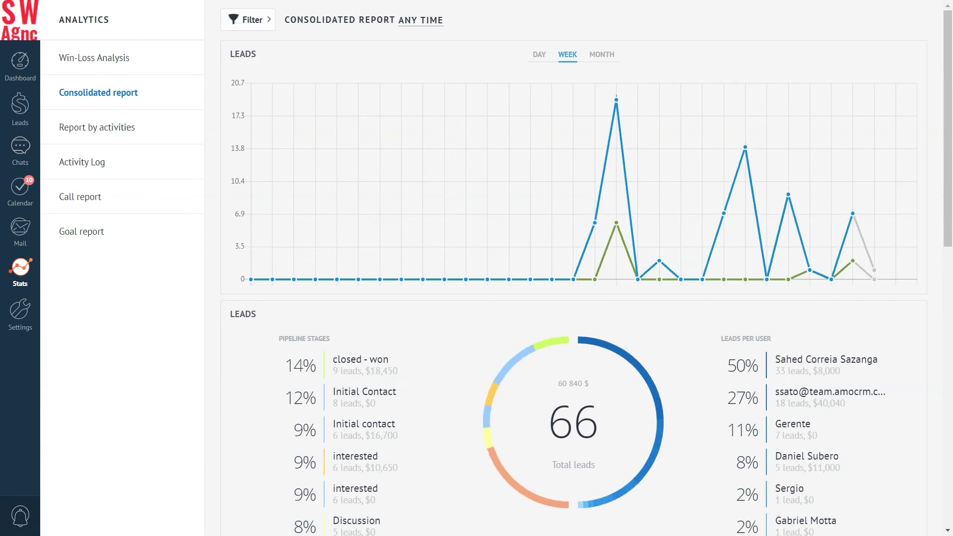
Step: Set the report filter to Last month with only the closed - won stage included
left_click(249, 21)
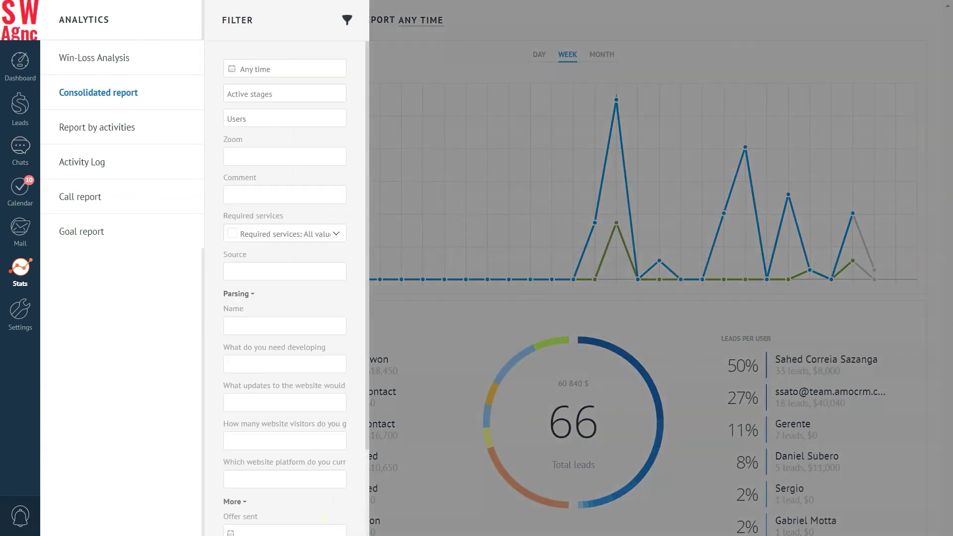
left_click(277, 70)
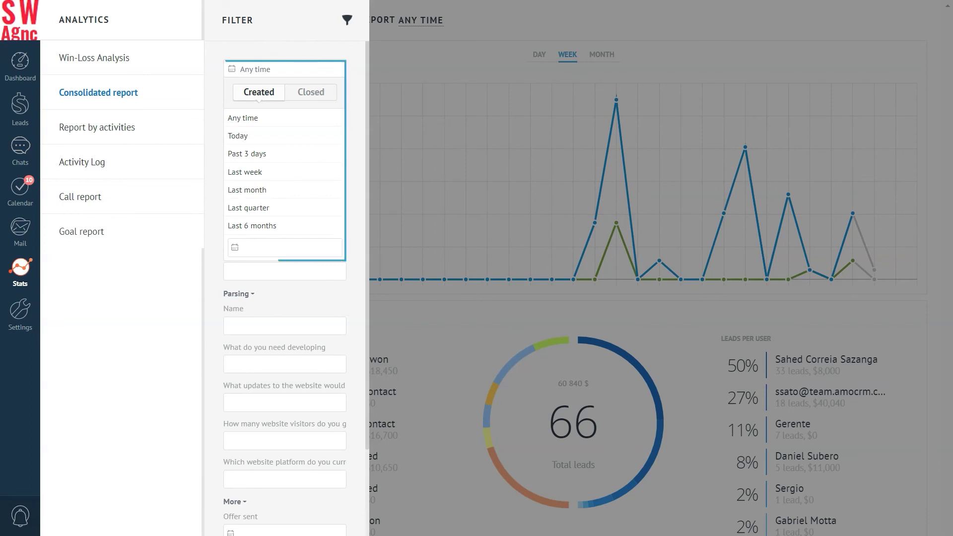
left_click(247, 190)
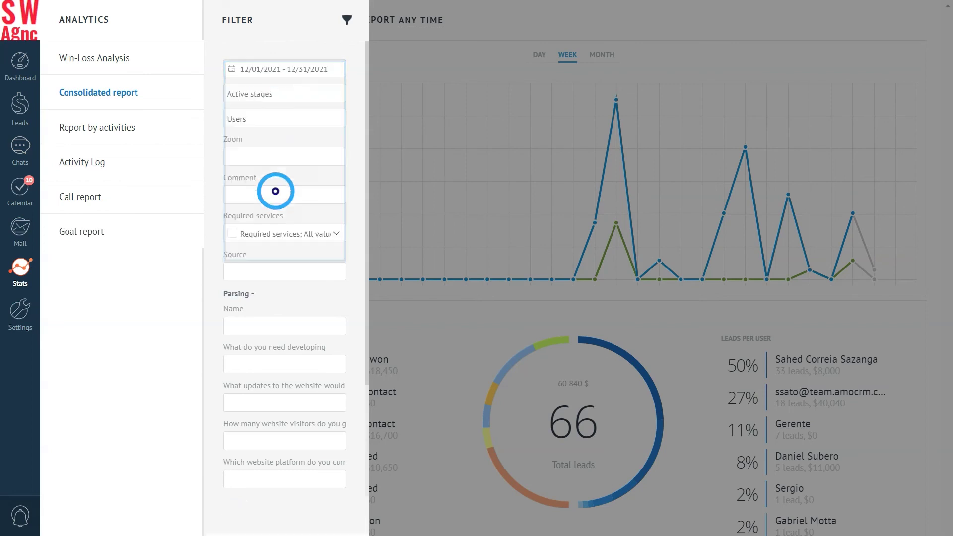
left_click(278, 92)
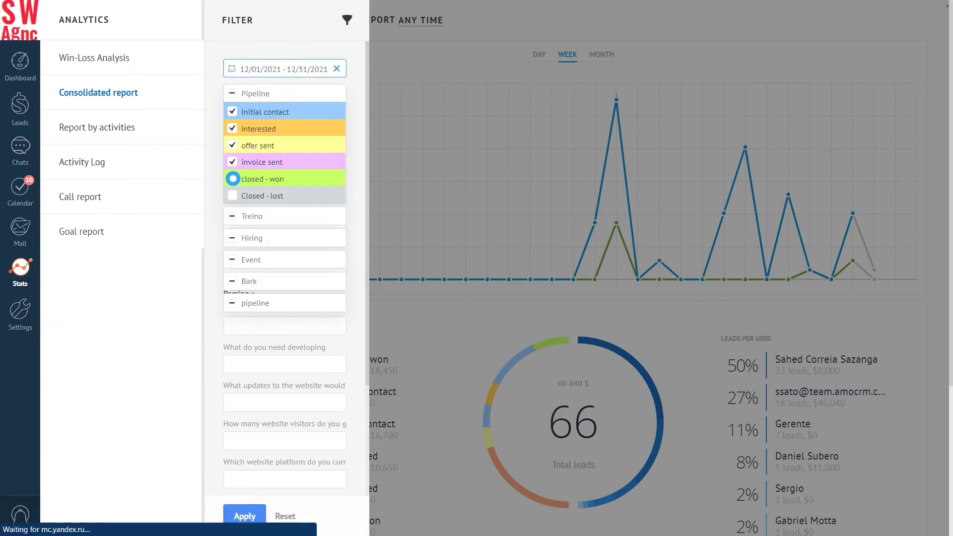
left_click(232, 178)
left_click(233, 162)
left_click(232, 145)
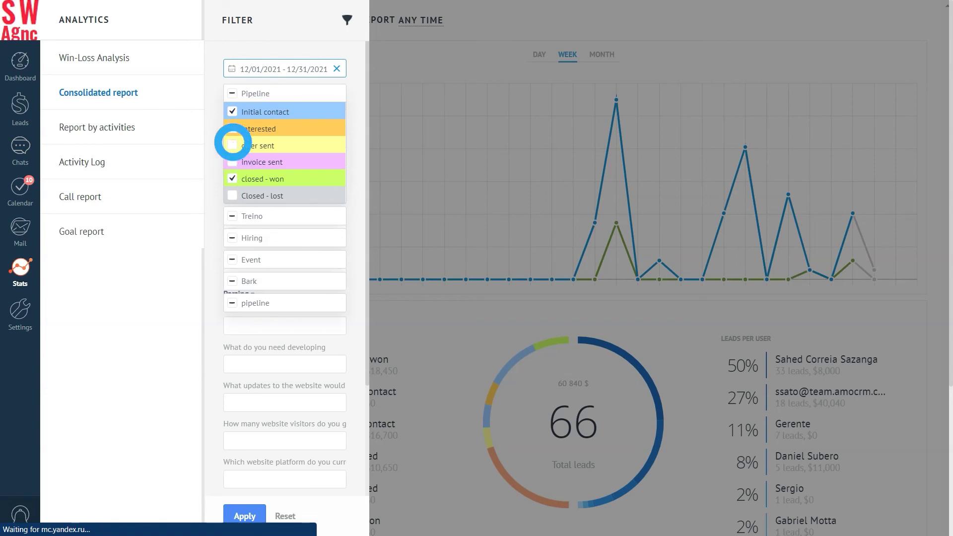
left_click(232, 128)
left_click(233, 112)
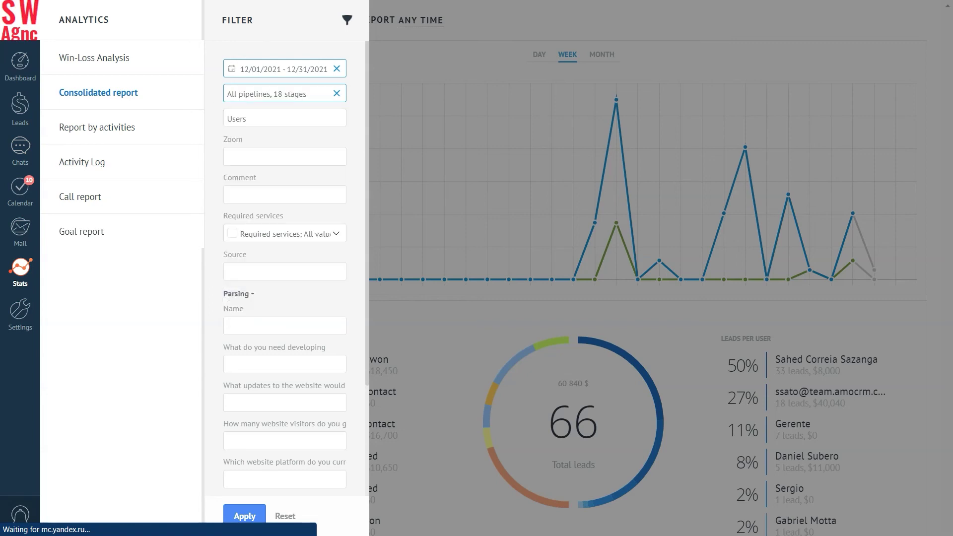
Step: Restrict the report to a single sales user and apply the filter
left_click(274, 119)
scroll(266, 199, "down", 3)
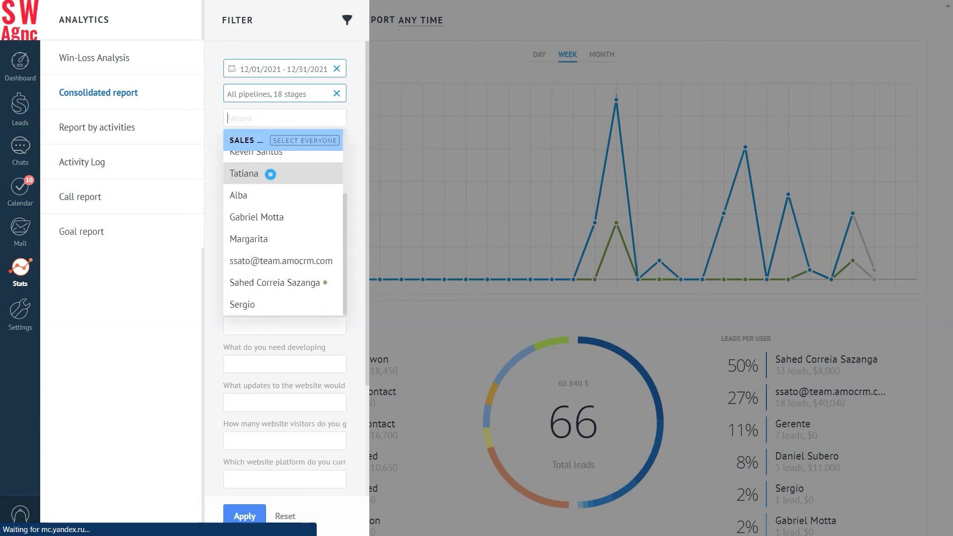
left_click(266, 174)
left_click(246, 515)
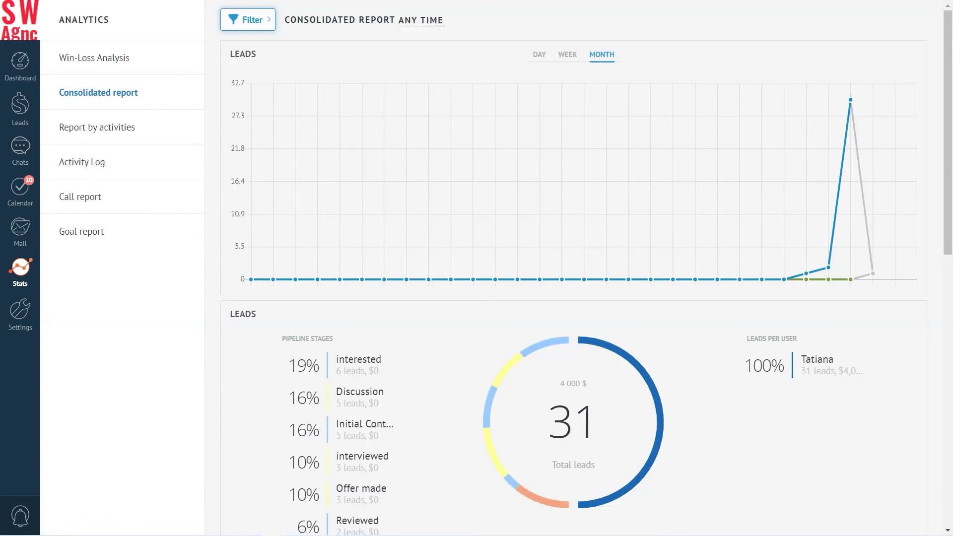
Step: Review the filtered report, then return to the leads pipeline
scroll(574, 268, "down", 7)
scroll(573, 268, "down", 5)
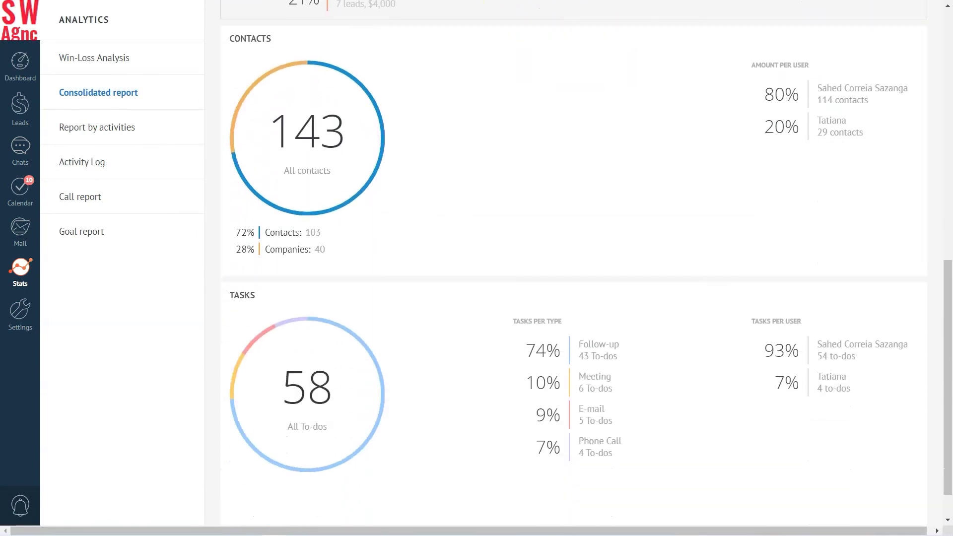
scroll(574, 268, "up", 12)
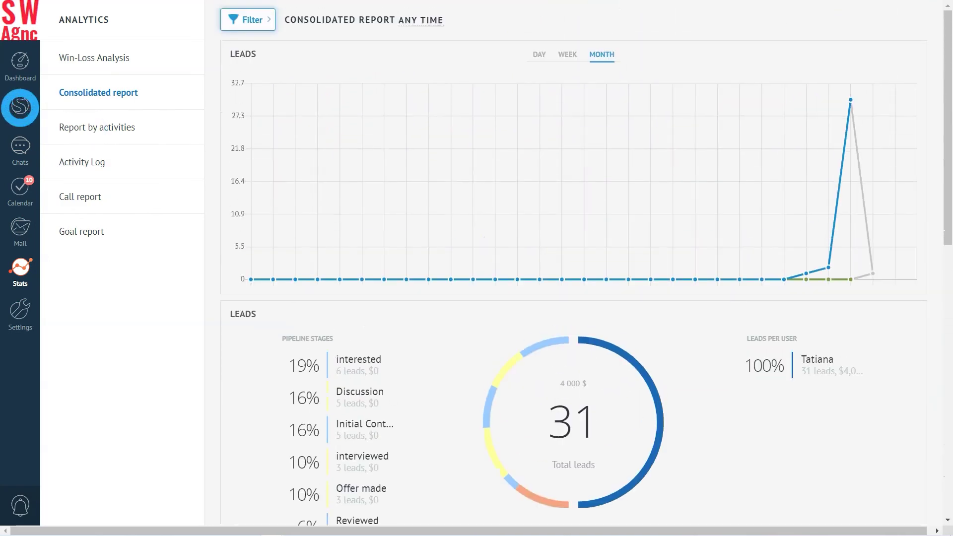
left_click(20, 105)
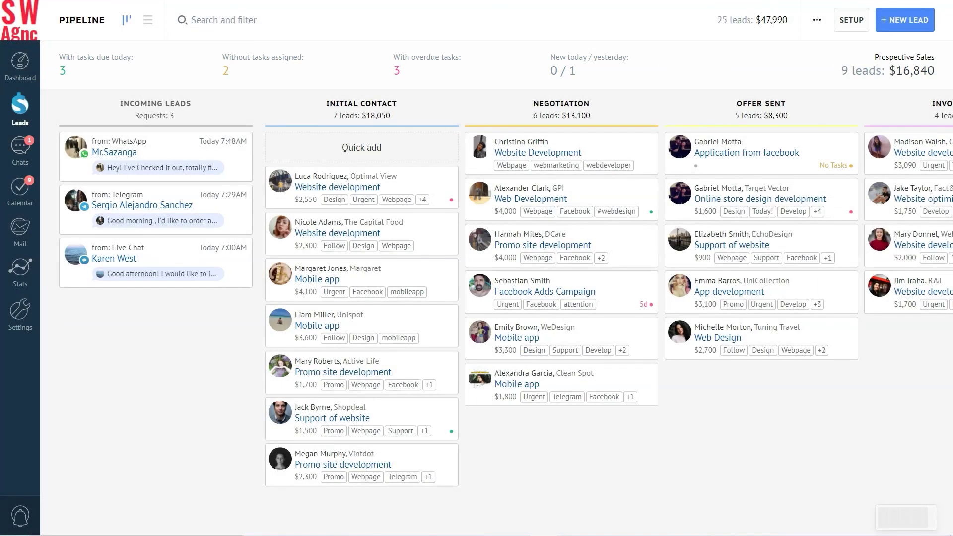
Step: Filter the leads board to the 3 leads with tasks due today, worth $8,590
left_click(63, 69)
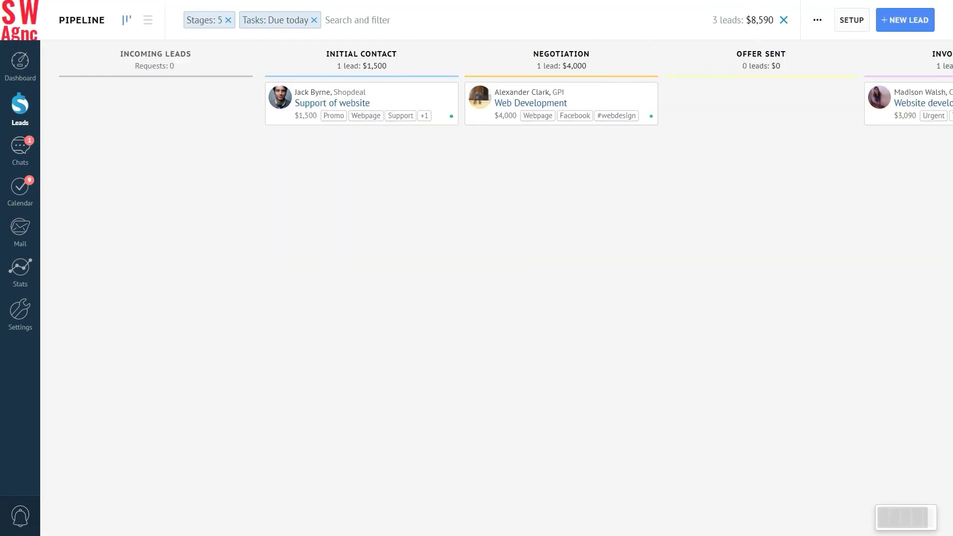